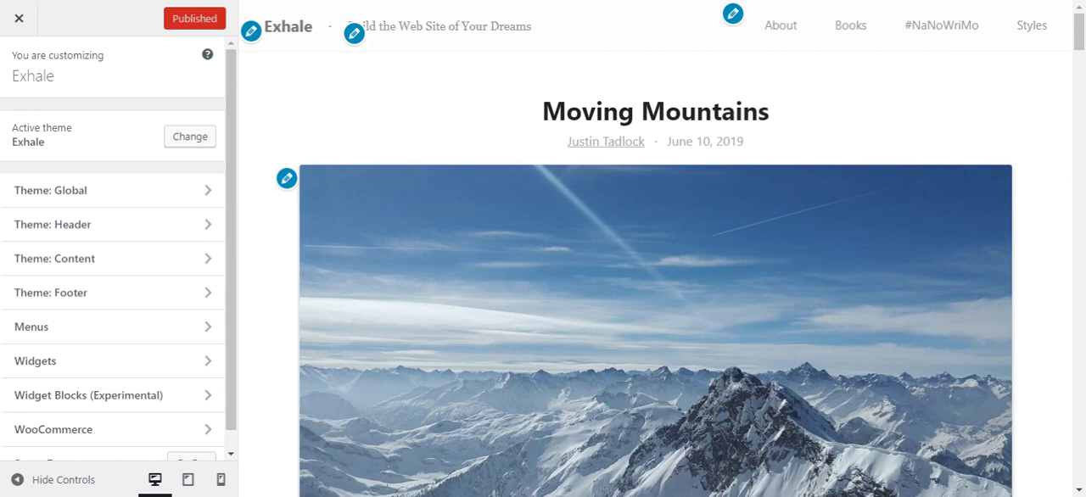
Set the theme content's background color to blue #1e73be
left_click(164, 271)
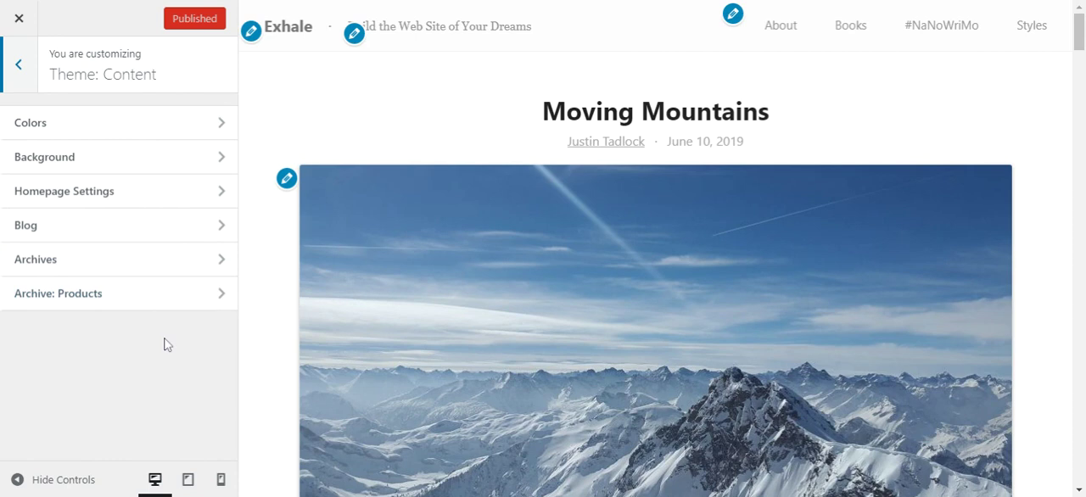
left_click(185, 162)
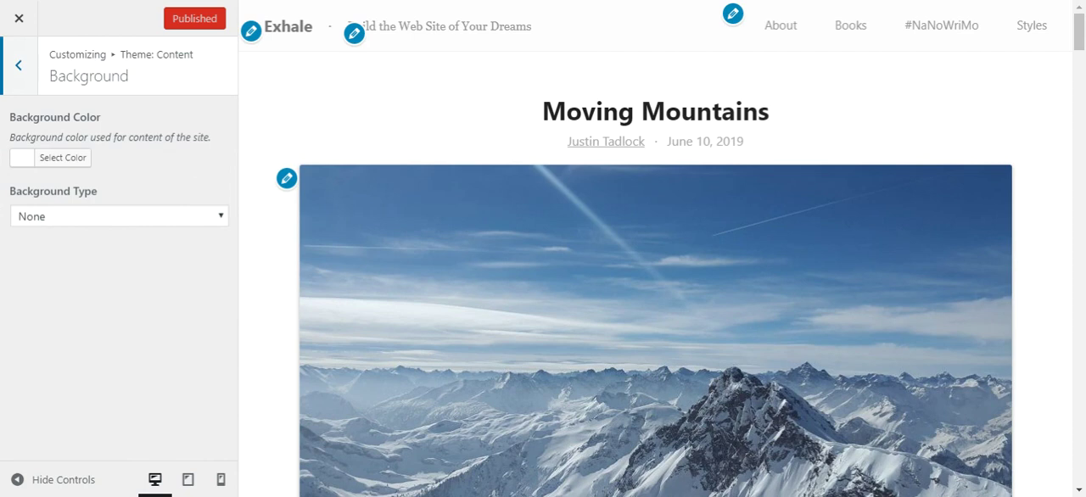
left_click(81, 162)
left_click(137, 340)
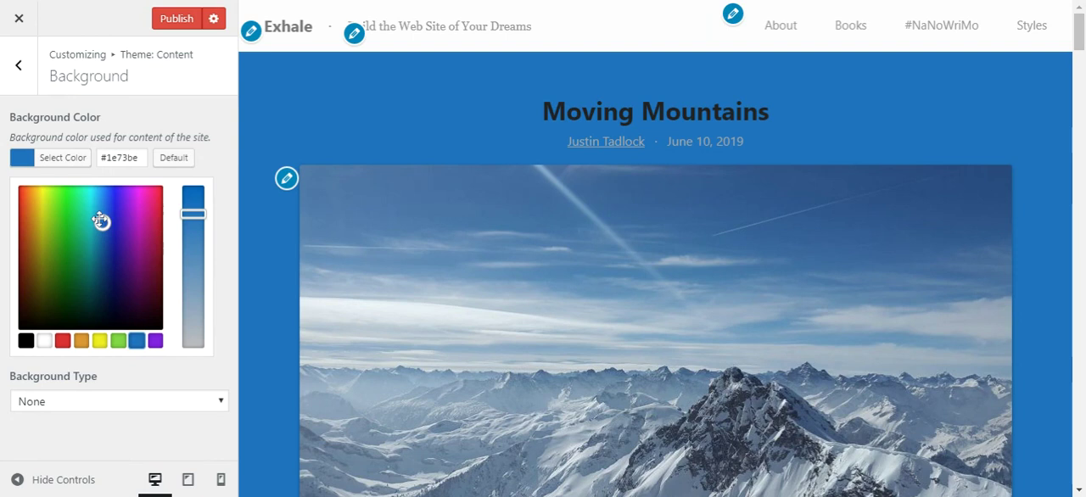
left_click(63, 159)
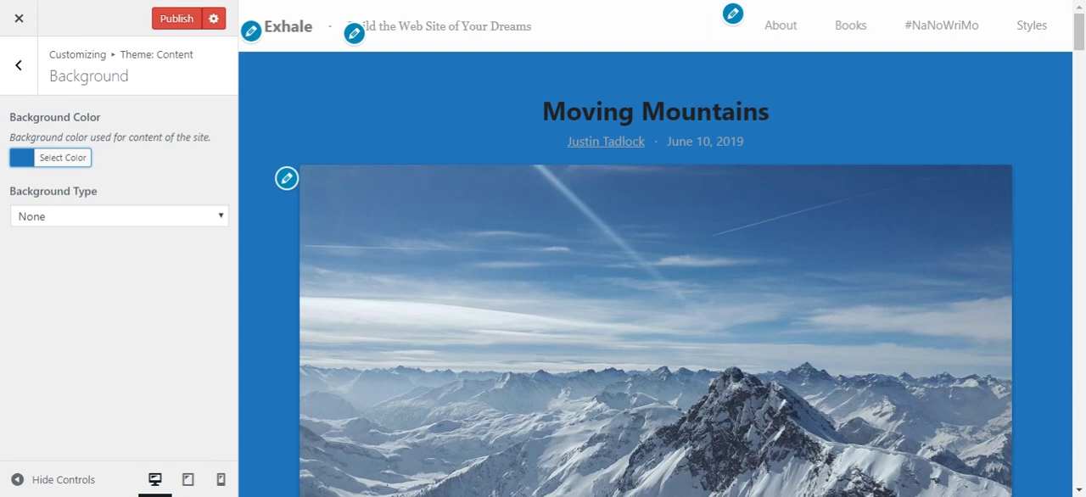
Set the content background type to Image and use star-field-dark.jpg from the media library as the background image
left_click(218, 222)
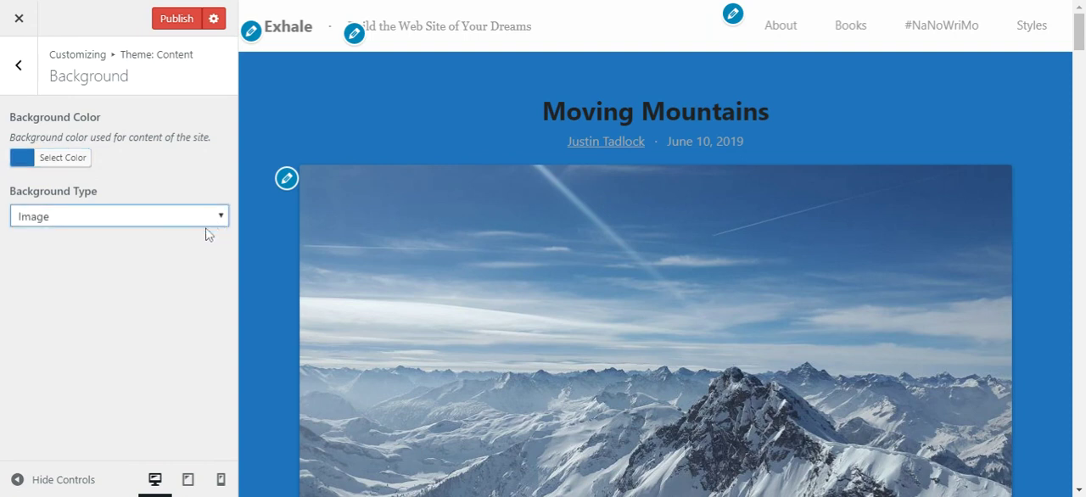
left_click(155, 256)
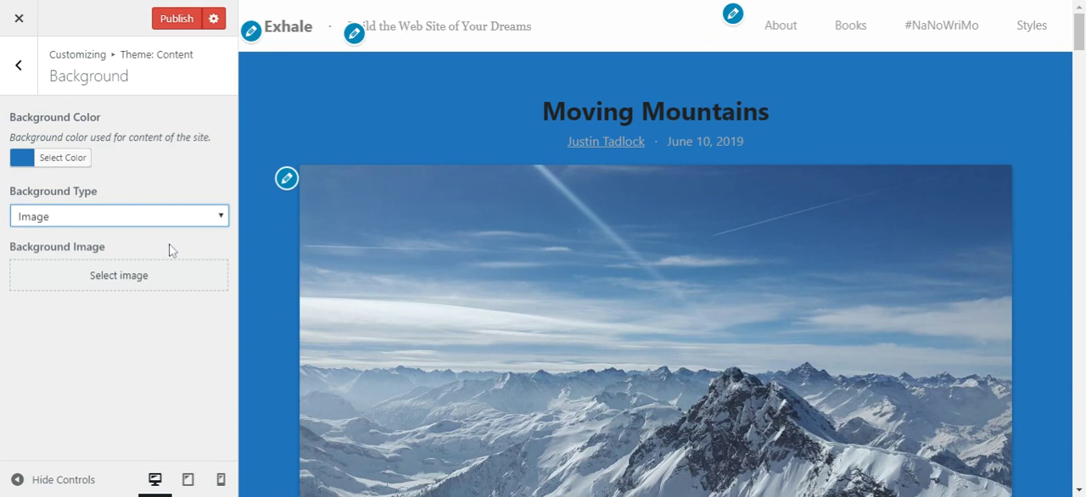
left_click(161, 275)
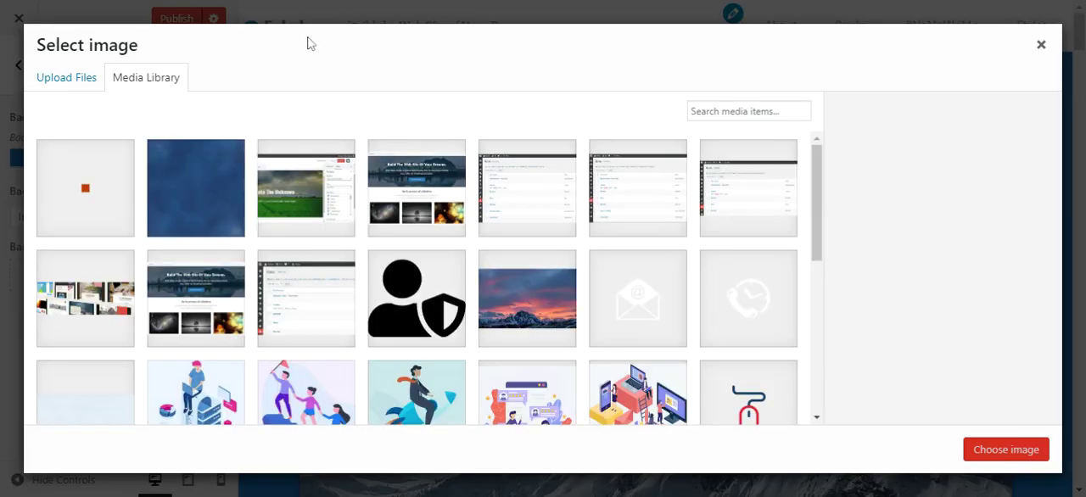
left_click(224, 188)
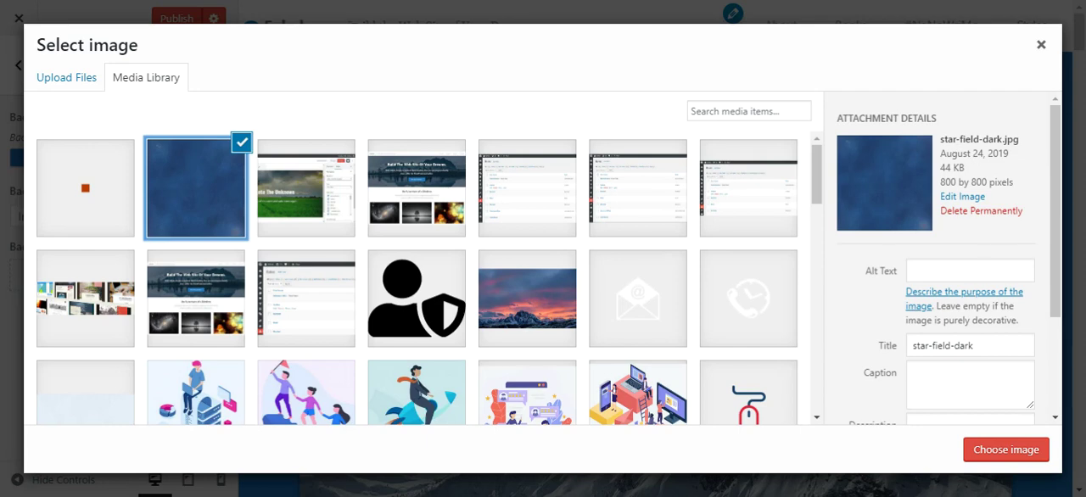
left_click(1005, 450)
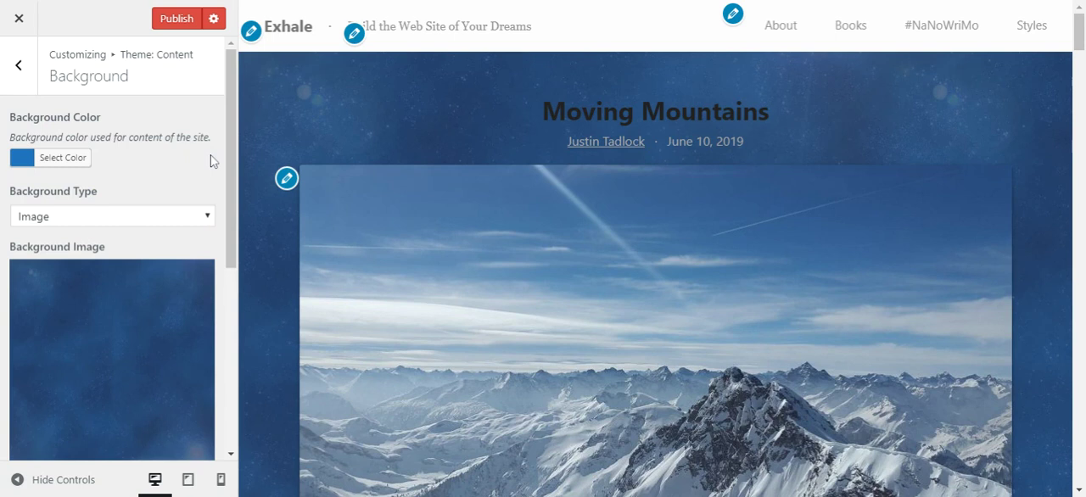
Try Repeat Horizontally for the background image, check it down the page, and set the background repeat back to Repeat
scroll(212, 161, "down", 5)
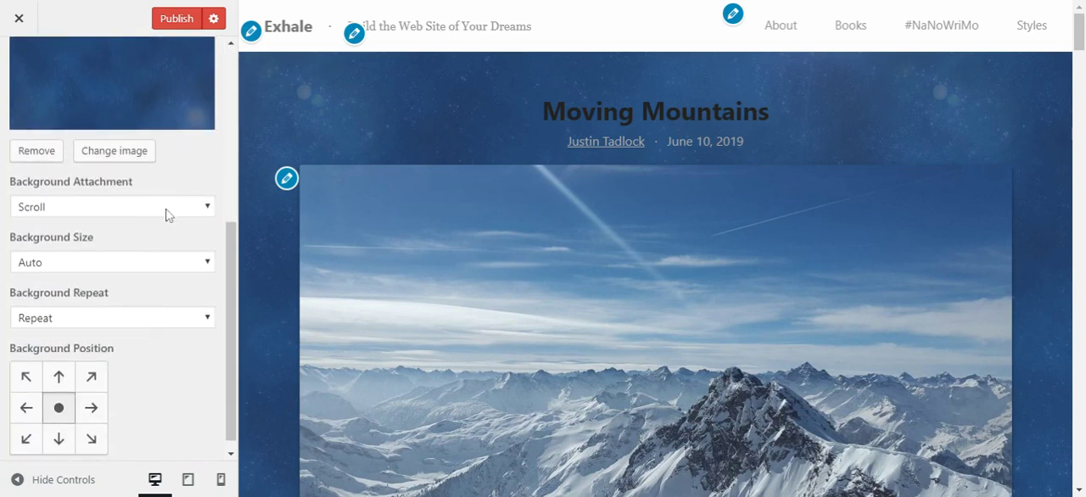
left_click(152, 319)
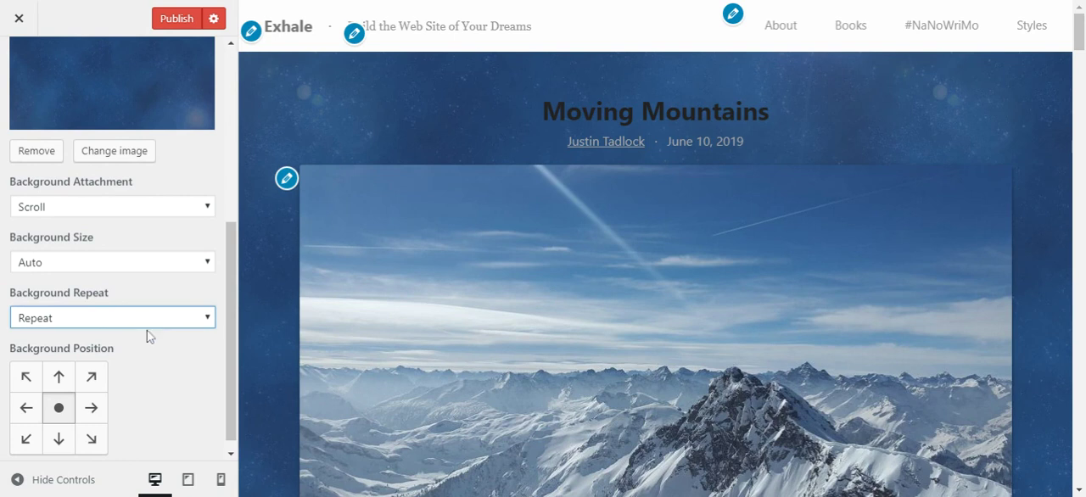
left_click(147, 336)
scroll(282, 258, "down", 3)
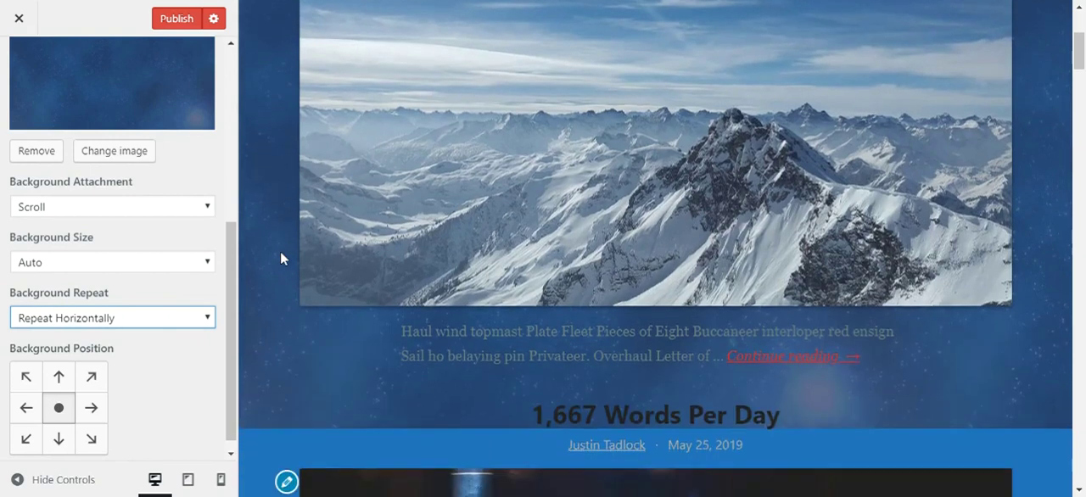
scroll(281, 258, "up", 5)
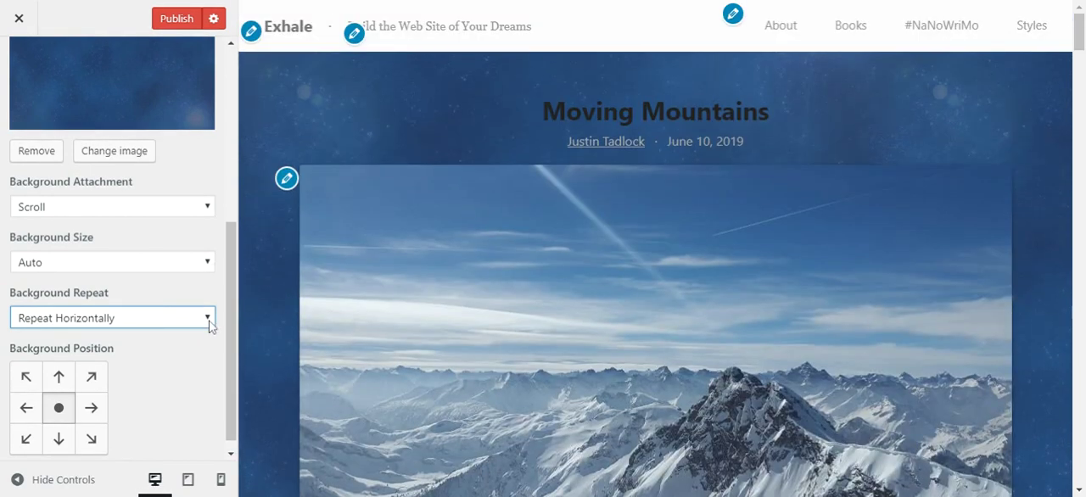
left_click(172, 356)
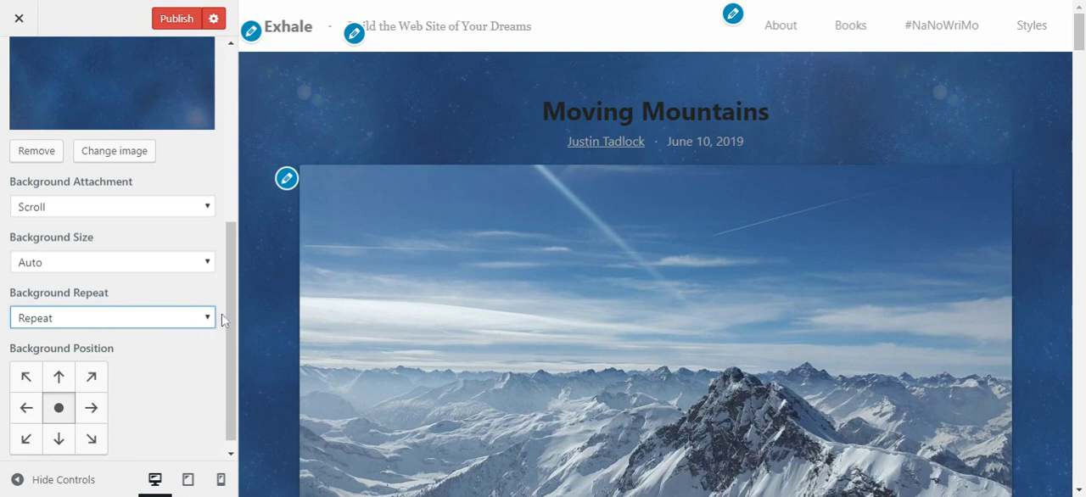
left_click(223, 289)
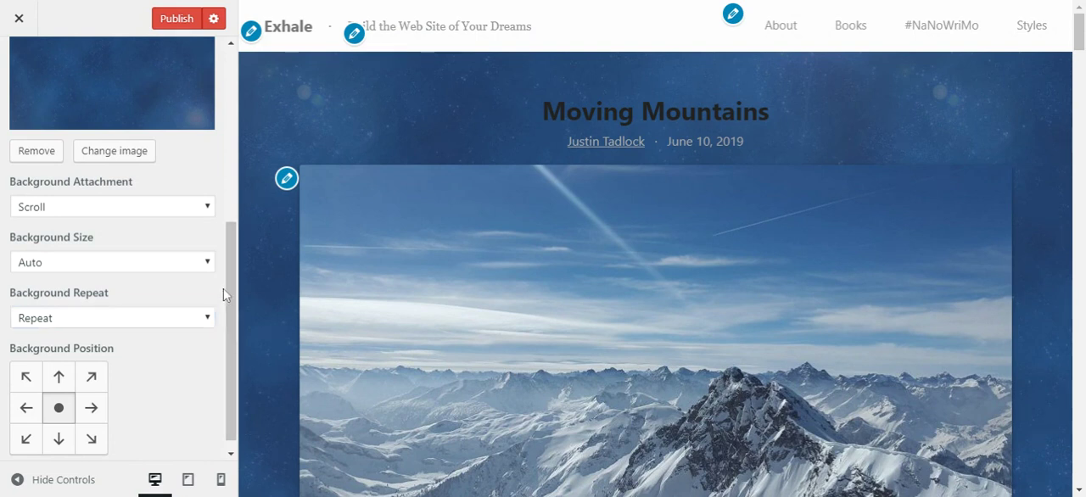
Remove the content background image and change the background type to Pattern
scroll(223, 289, "up", 4)
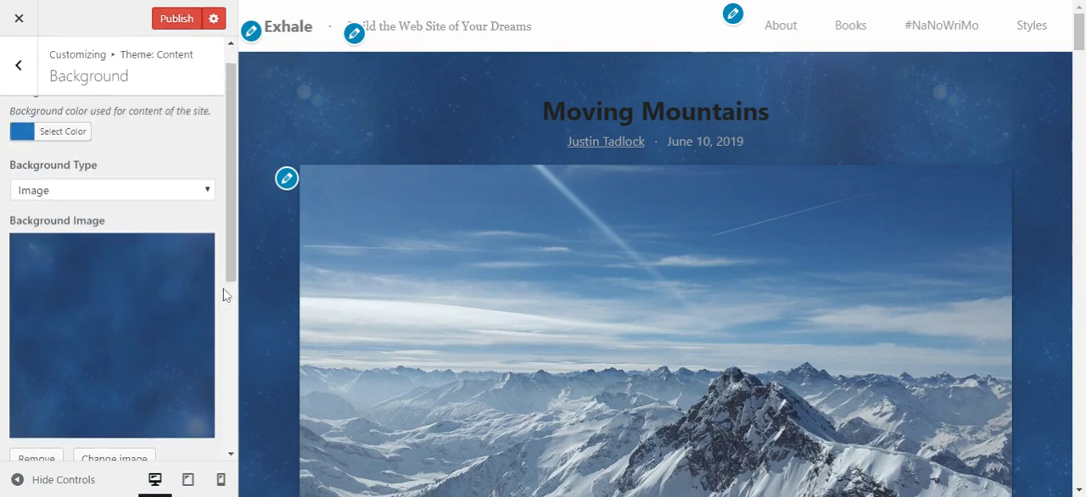
scroll(218, 261, "down", 1)
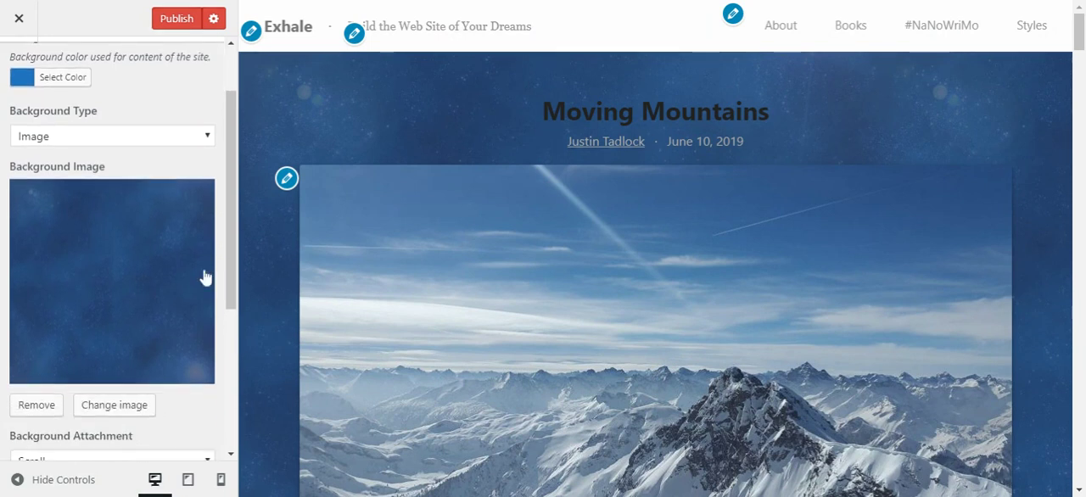
left_click(38, 404)
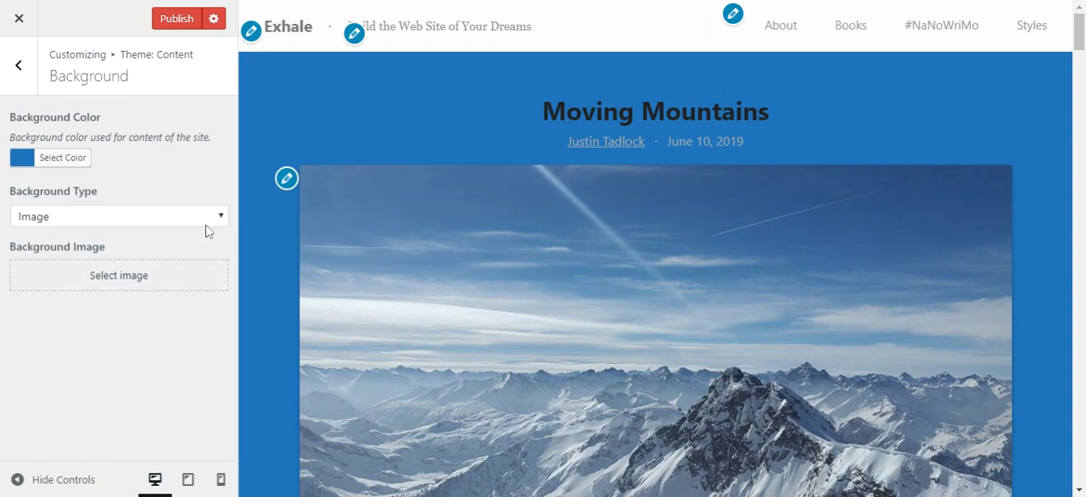
left_click(220, 219)
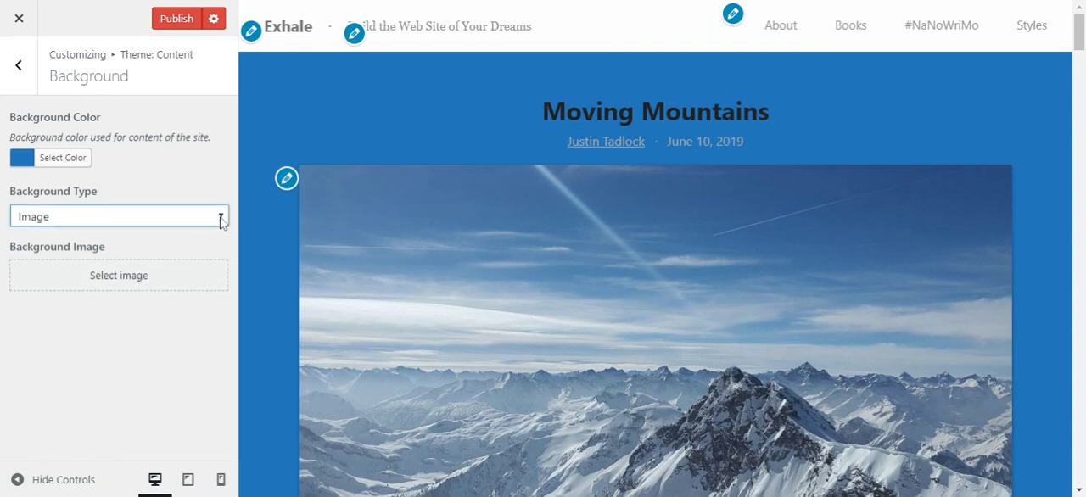
left_click(211, 232)
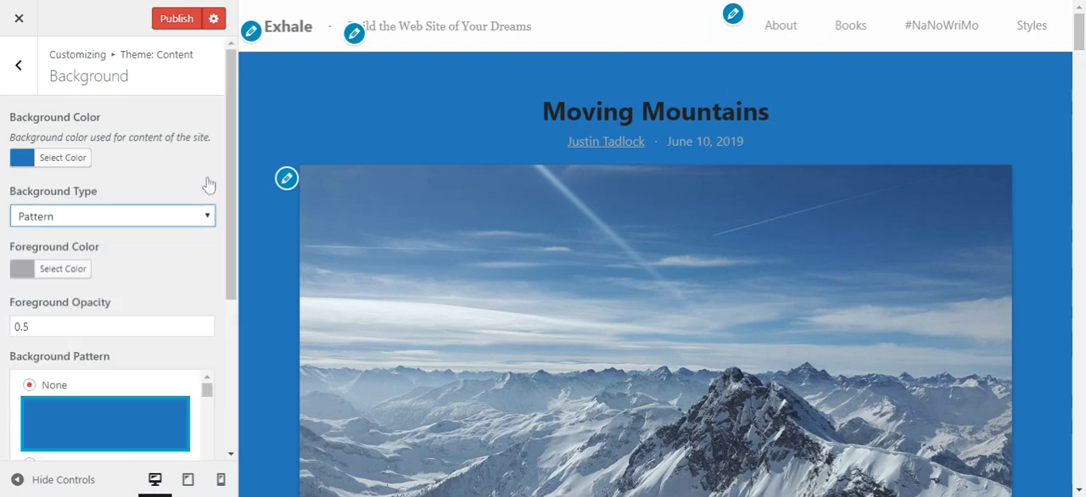
left_click(218, 165)
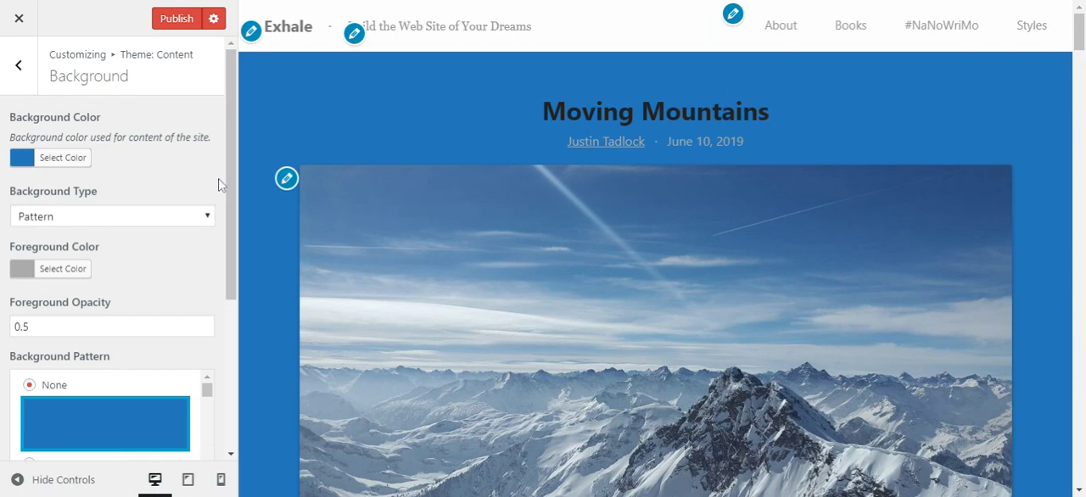
Choose the Endless Clouds pattern for the content background
scroll(219, 185, "down", 1)
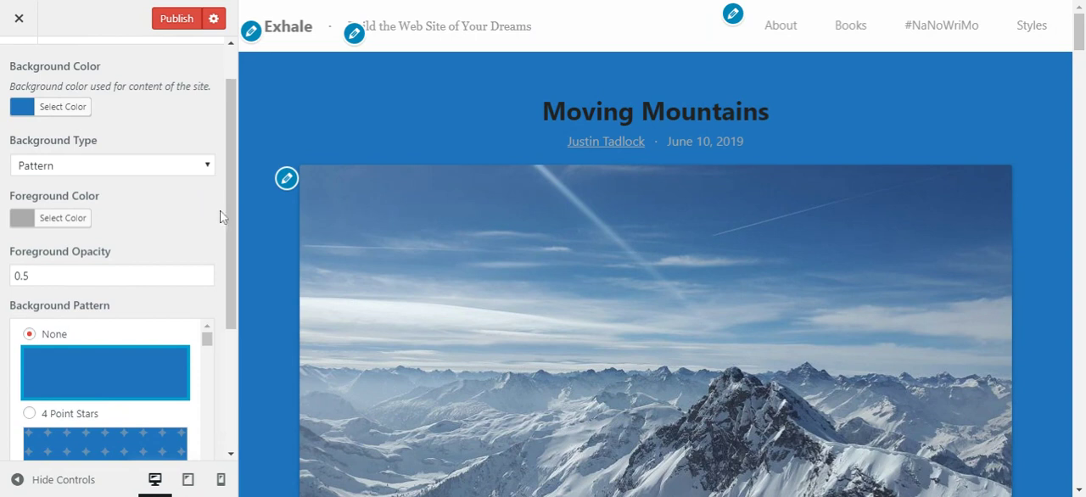
scroll(221, 217, "down", 2)
scroll(221, 217, "down", 3)
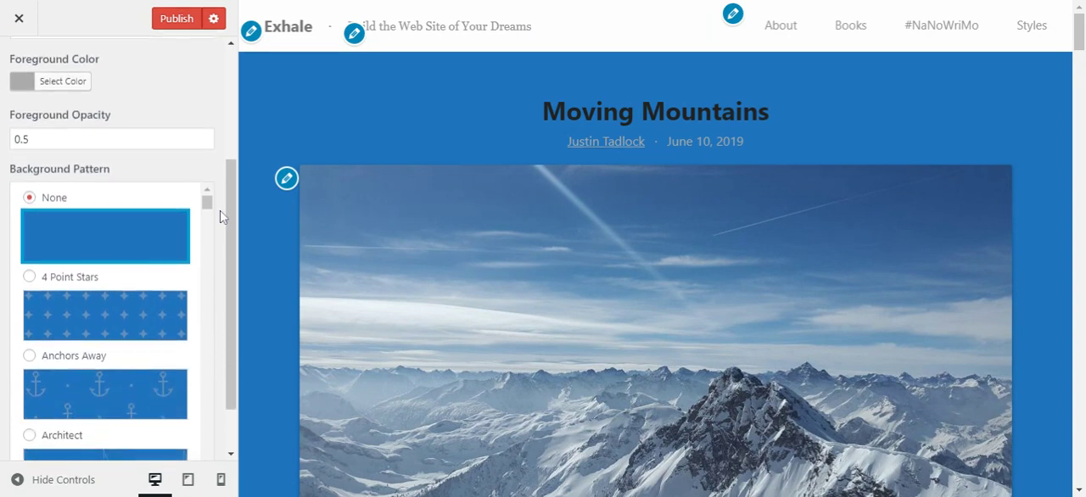
scroll(223, 216, "down", 2)
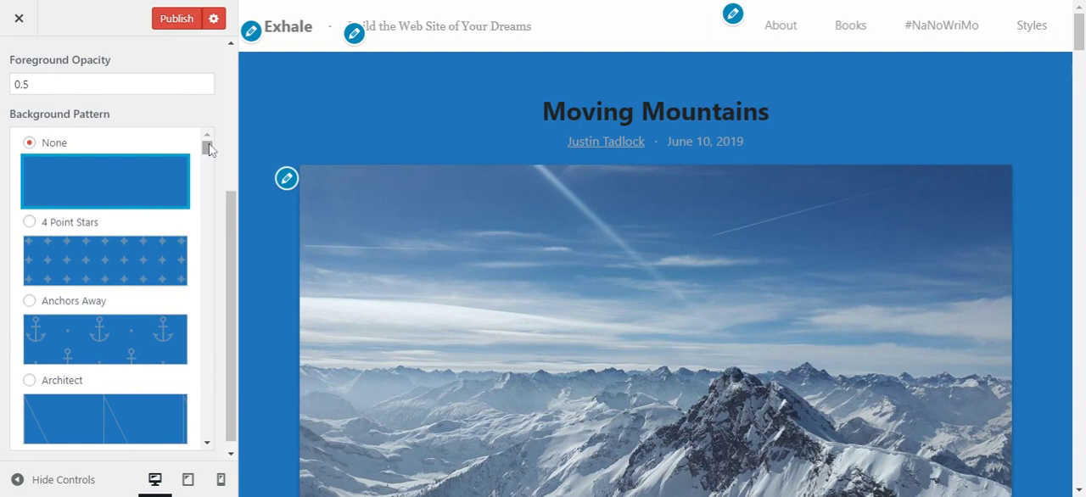
left_click_drag(210, 150, 205, 239)
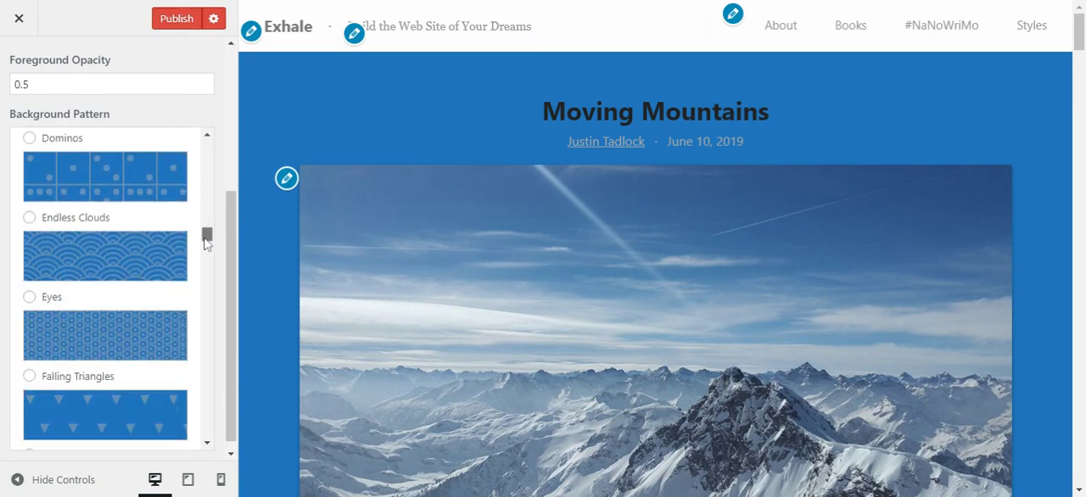
left_click(96, 268)
Set the pattern's foreground color to light blue #8cdcff
scroll(218, 266, "up", 2)
scroll(218, 266, "up", 4)
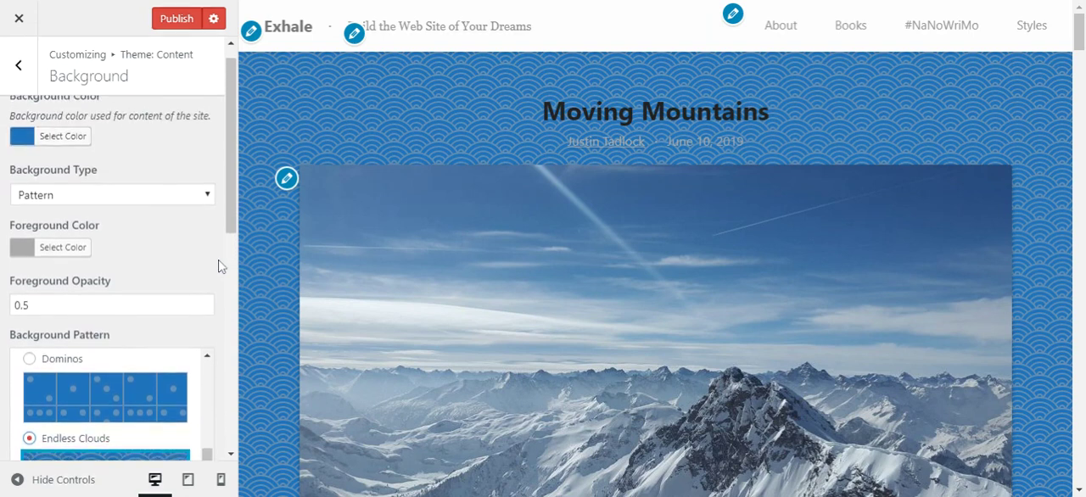
left_click(72, 254)
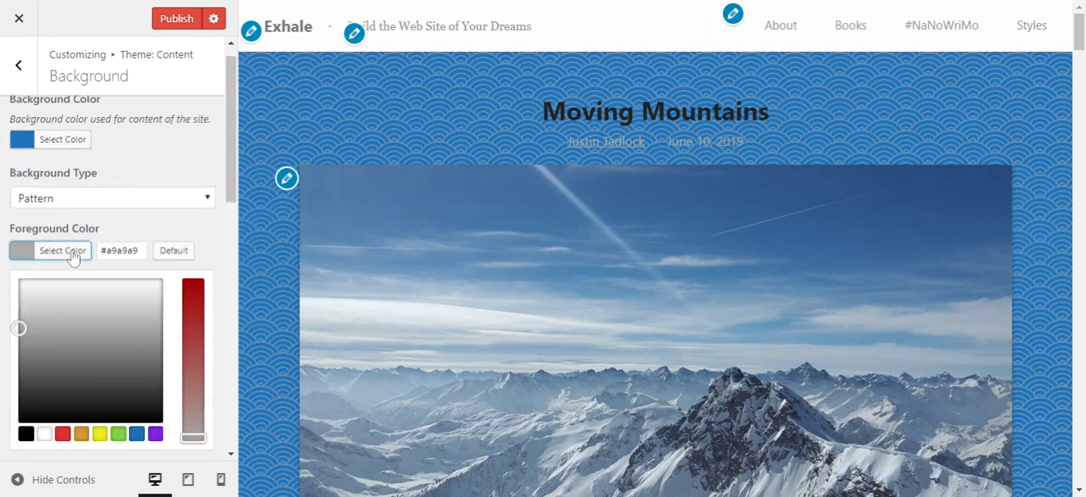
left_click(136, 434)
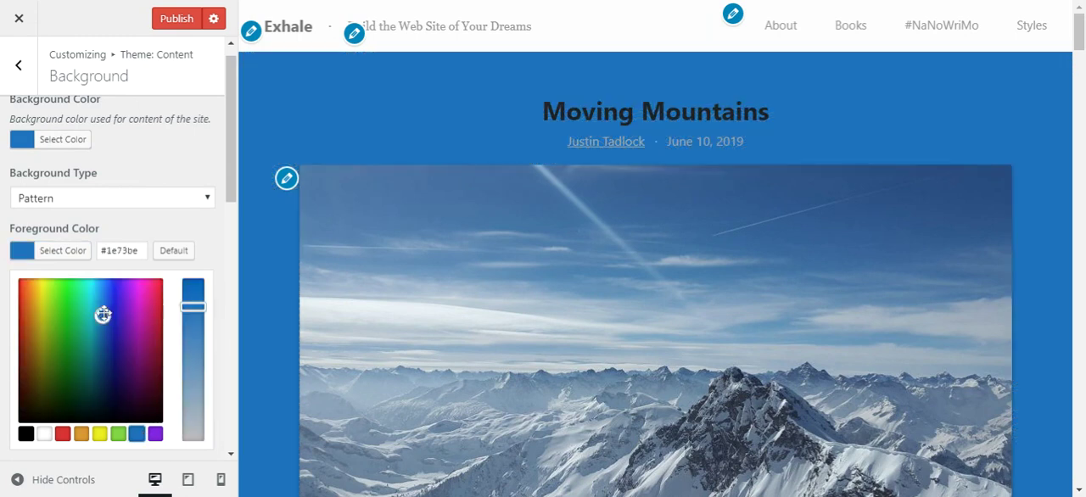
left_click_drag(103, 314, 98, 277)
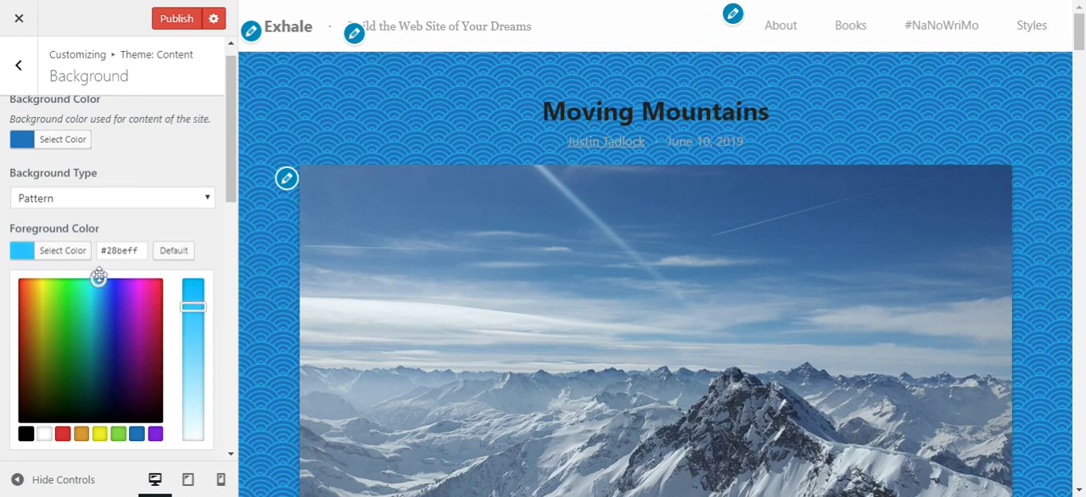
left_click_drag(193, 309, 192, 379)
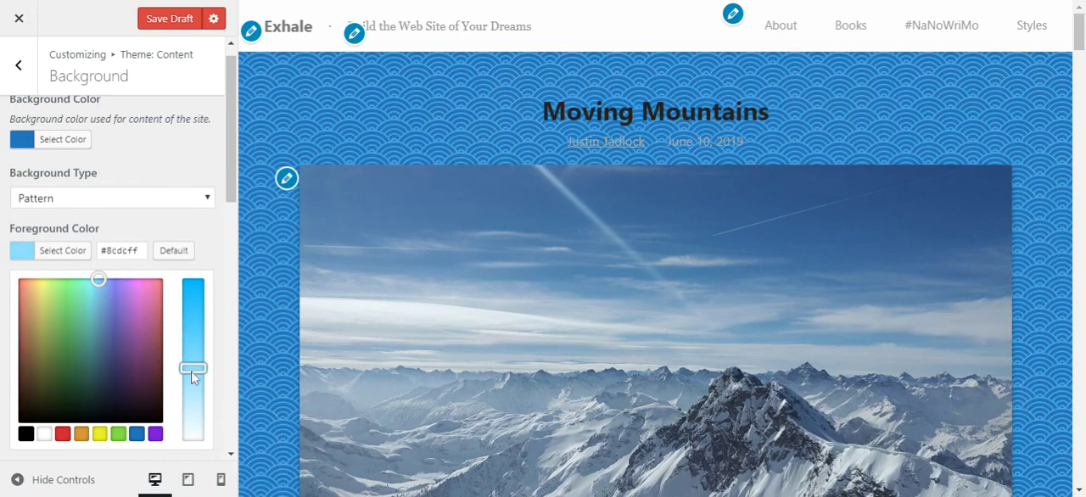
left_click(72, 252)
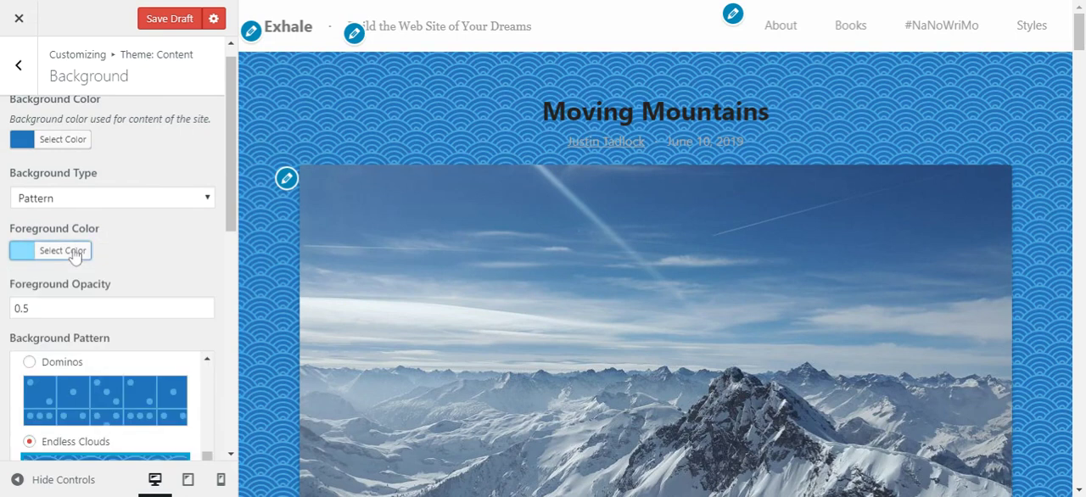
Try foreground opacities of 0.2 and 0.6 for the pattern, and set the final value to 0.3
left_click(204, 327)
left_click(205, 311)
left_click(204, 312)
left_click(204, 311)
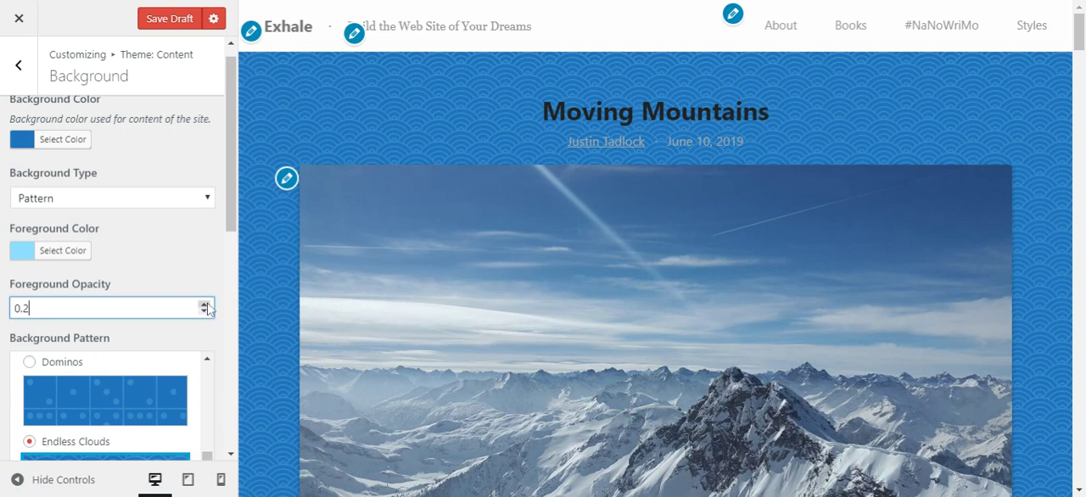
left_click(203, 304)
left_click(204, 304)
left_click(204, 304)
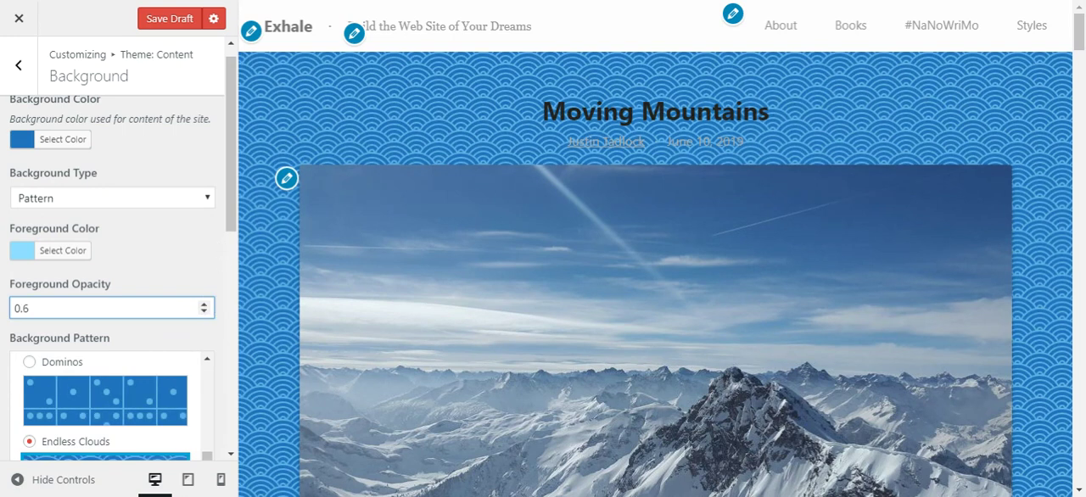
left_click(205, 311)
left_click(204, 311)
left_click(204, 311)
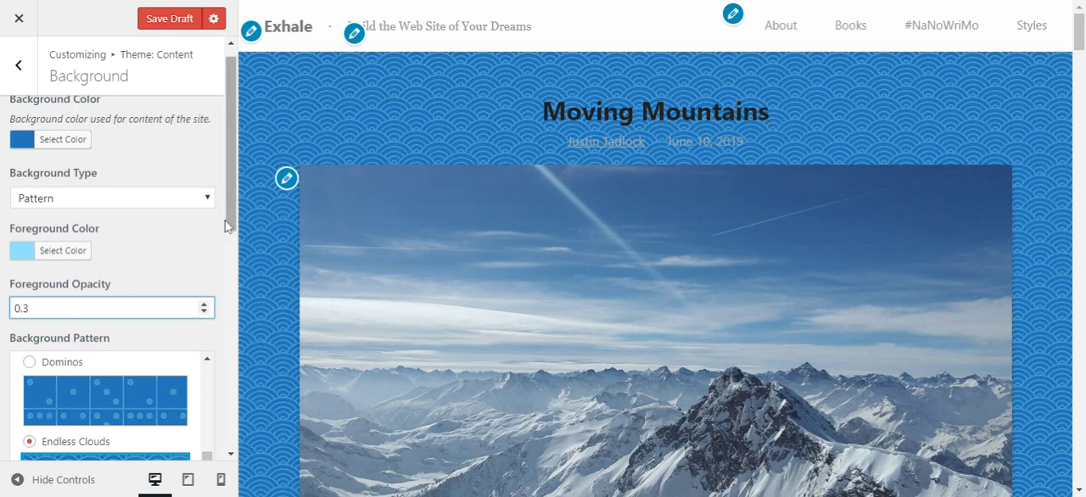
Try the Heavy Rain and Morphing Diamonds patterns on the content background
left_click_drag(235, 198, 228, 327)
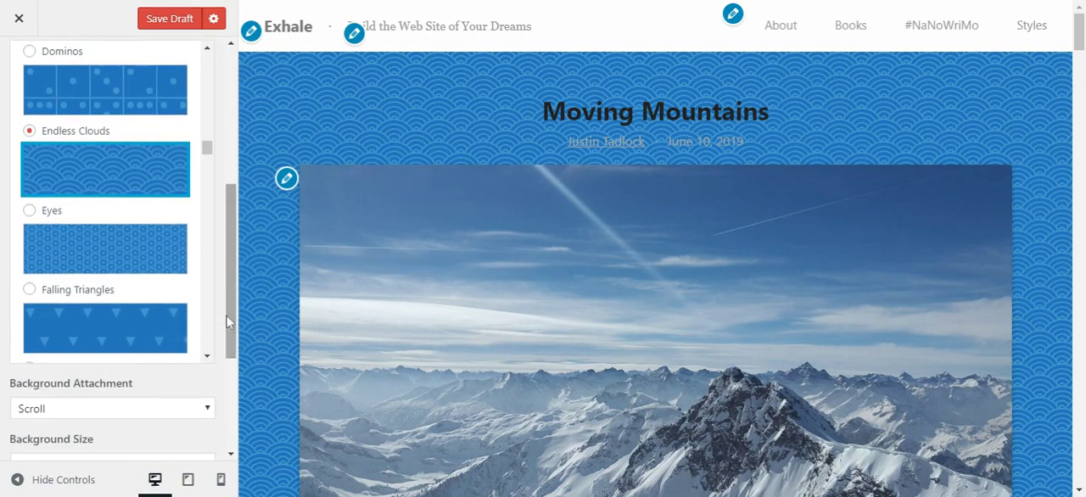
left_click_drag(208, 152, 209, 189)
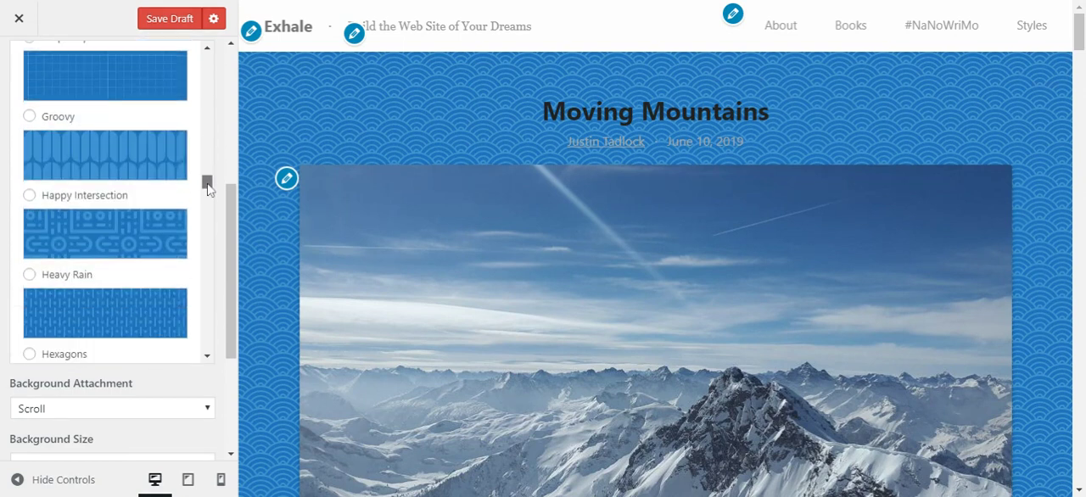
left_click(150, 310)
left_click_drag(209, 181, 205, 247)
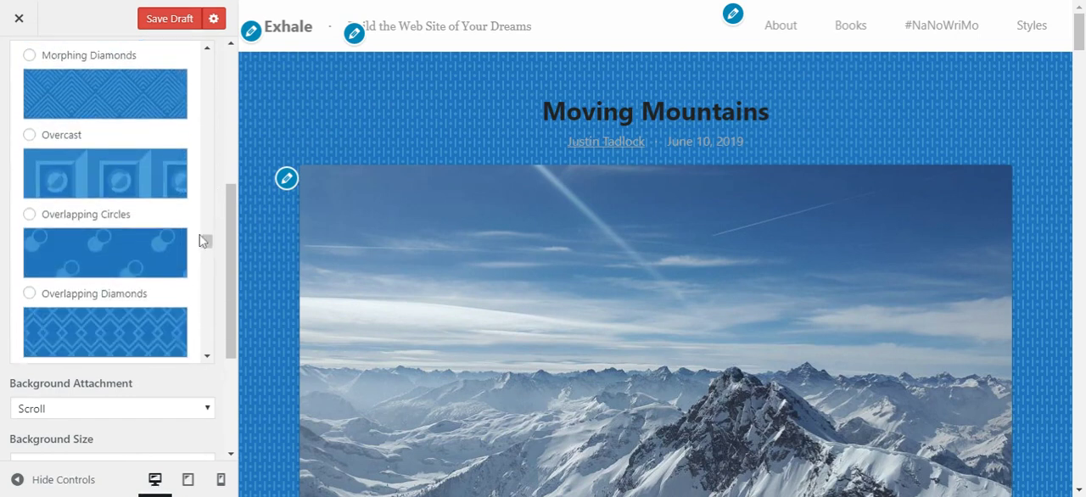
left_click(139, 92)
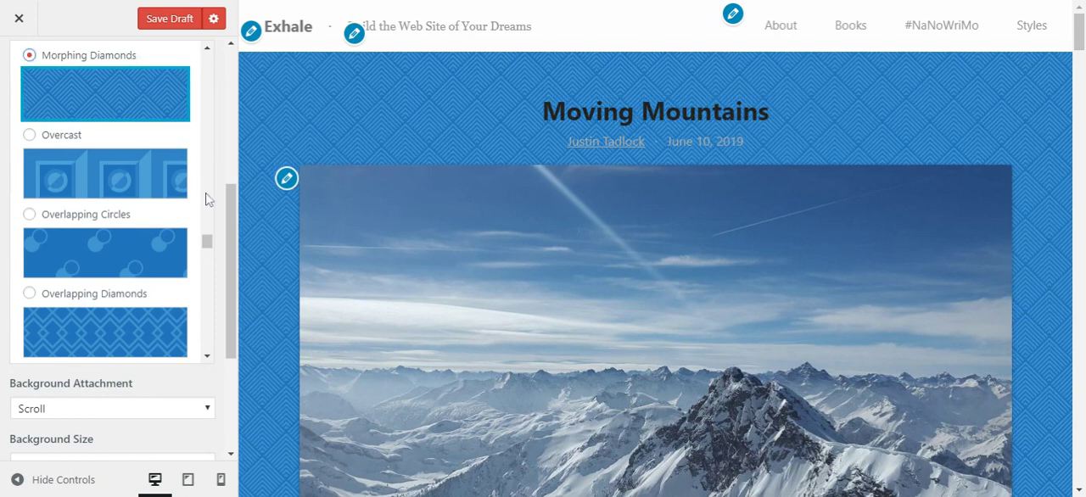
Try the Tiny Checkers and Stripes patterns on the content background
left_click_drag(206, 246, 206, 323)
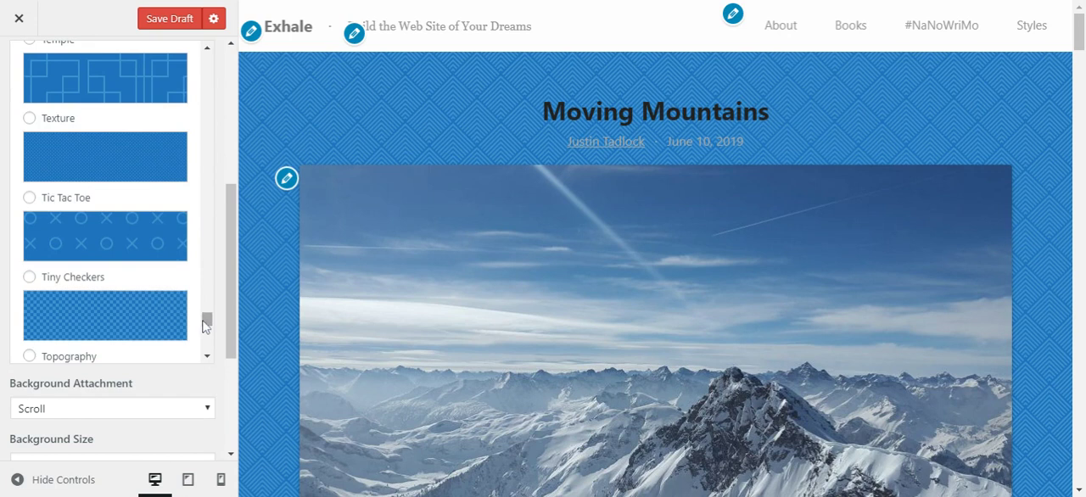
left_click(93, 314)
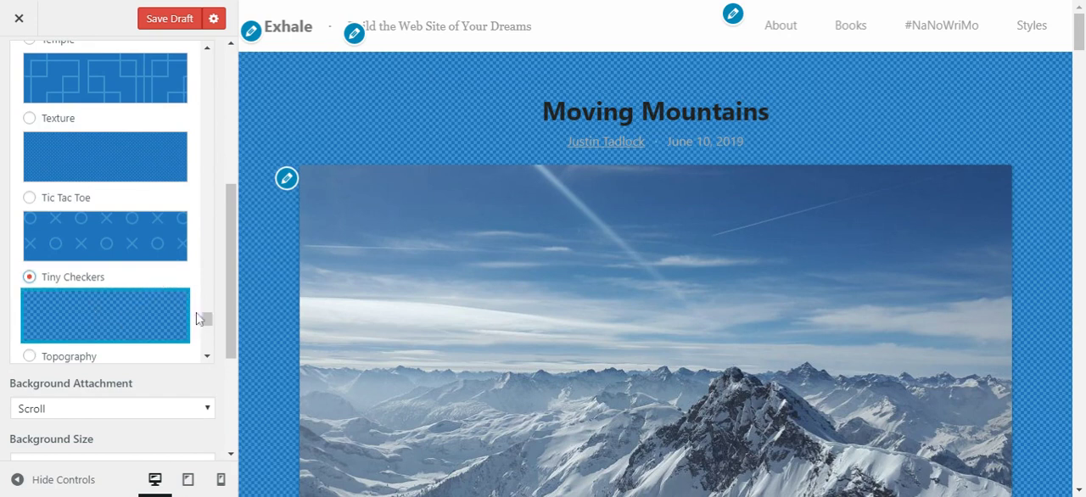
left_click_drag(206, 317, 206, 309)
left_click(145, 224)
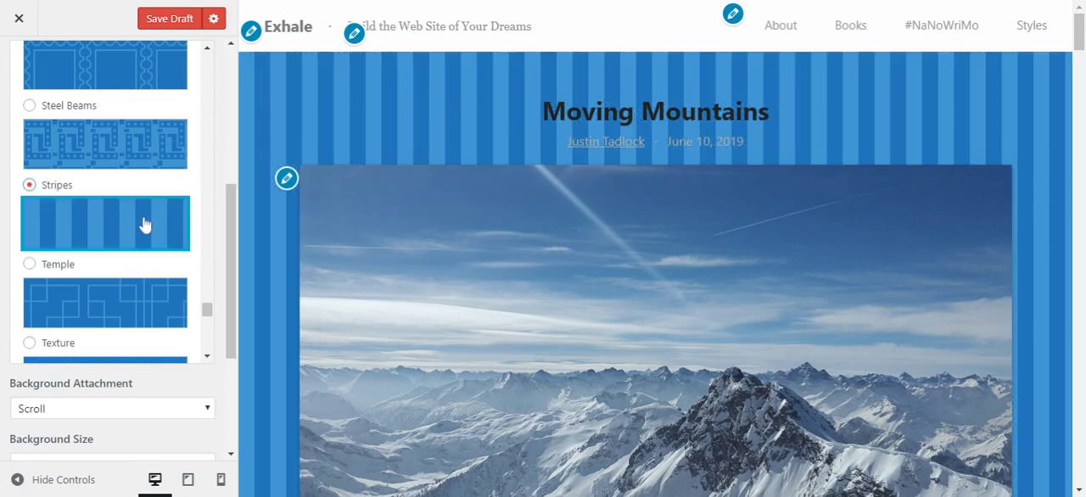
Try the I Like Food and Bathroom Floor patterns on the content background
left_click_drag(206, 310, 210, 207)
left_click(142, 188)
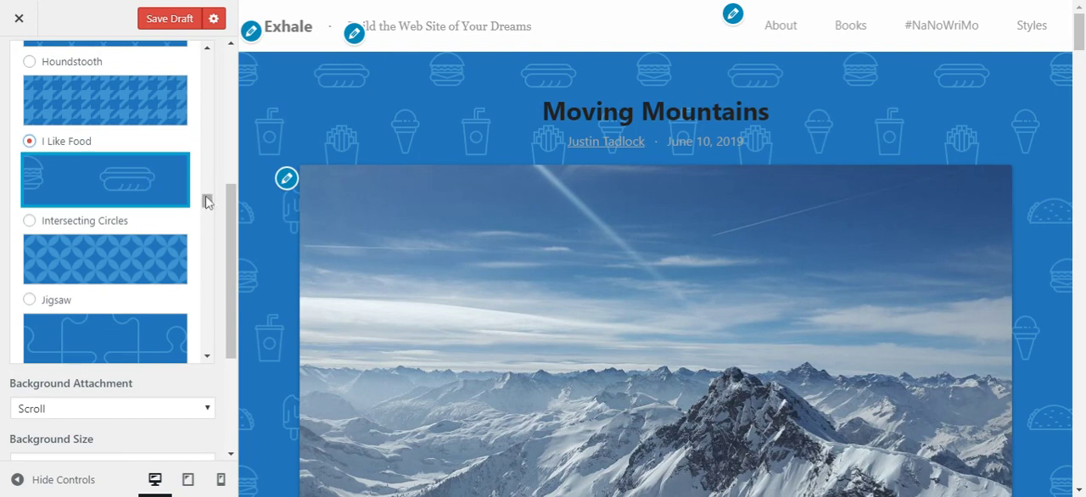
left_click_drag(207, 203, 212, 88)
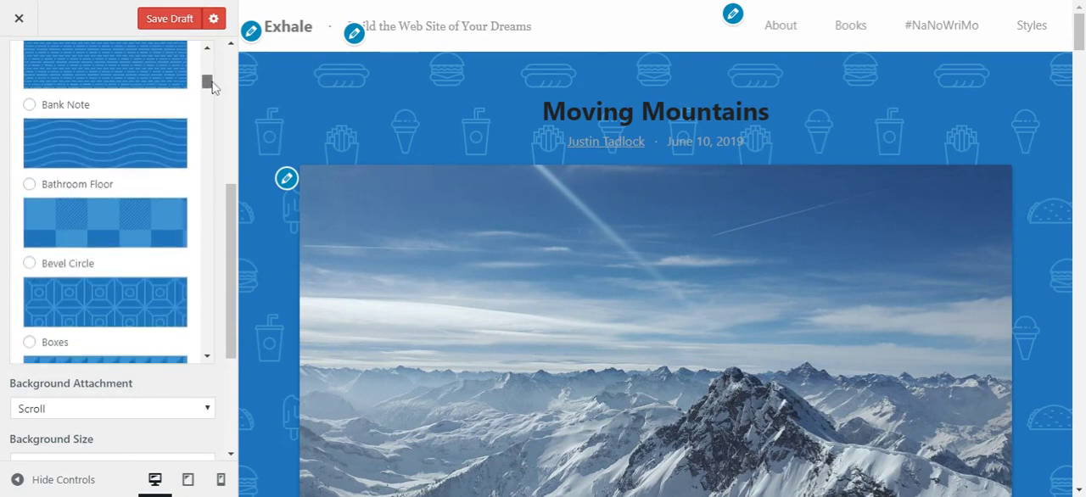
left_click(163, 221)
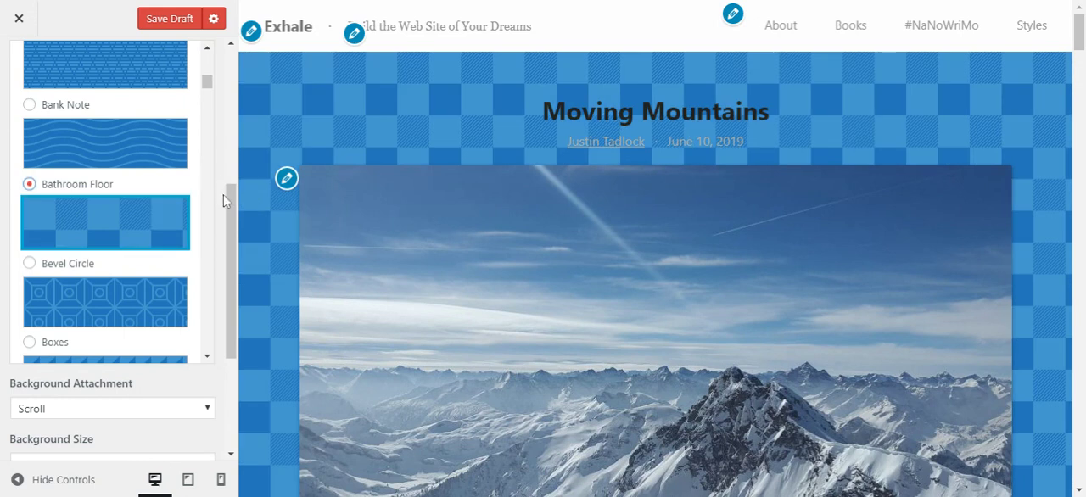
Try the Fixed background attachment, check how the preview scrolls, and restore the attachment to Scroll
scroll(224, 200, "down", 3)
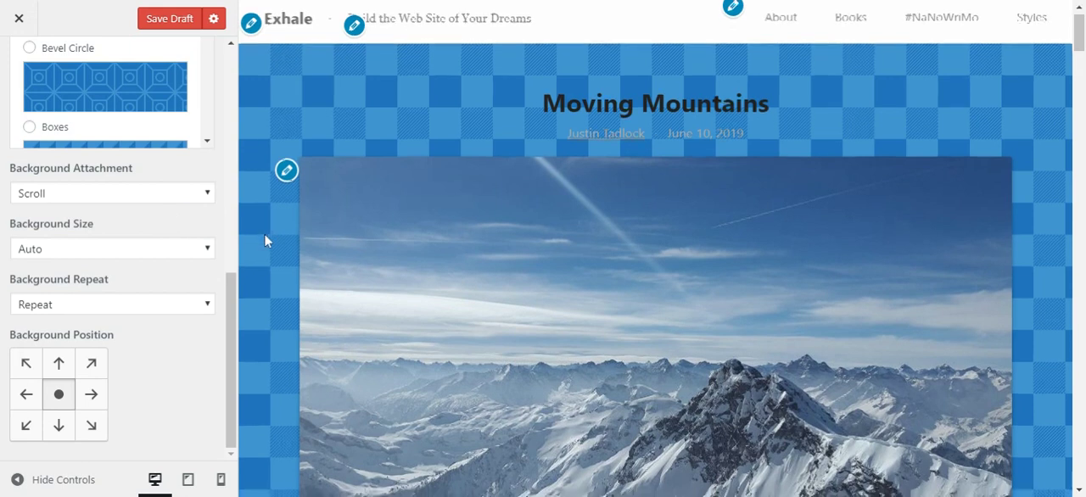
scroll(263, 235, "down", 3)
scroll(263, 235, "up", 1)
scroll(264, 233, "up", 1)
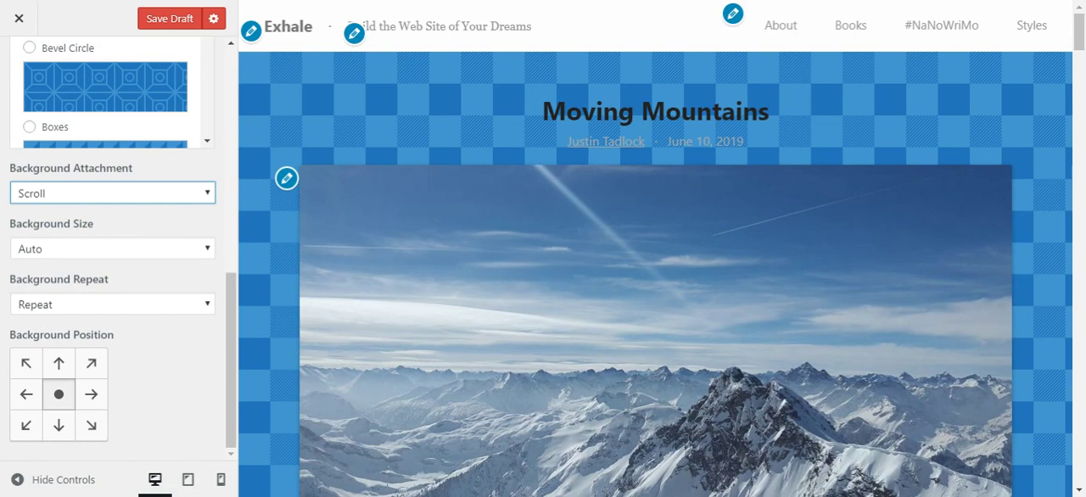
key("Down")
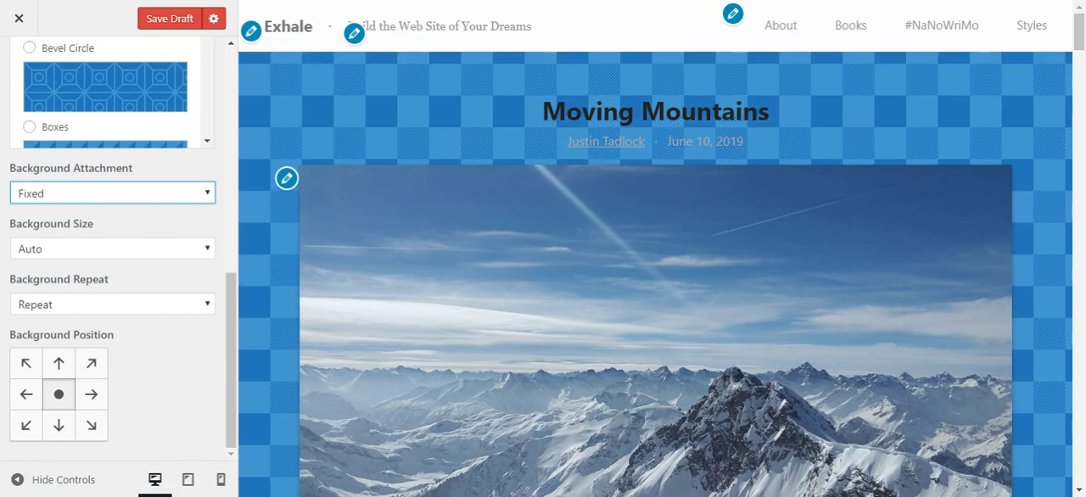
scroll(263, 257, "down", 3)
left_click(199, 212)
Try the Cover background size for the pattern and restore it to Auto
left_click(190, 254)
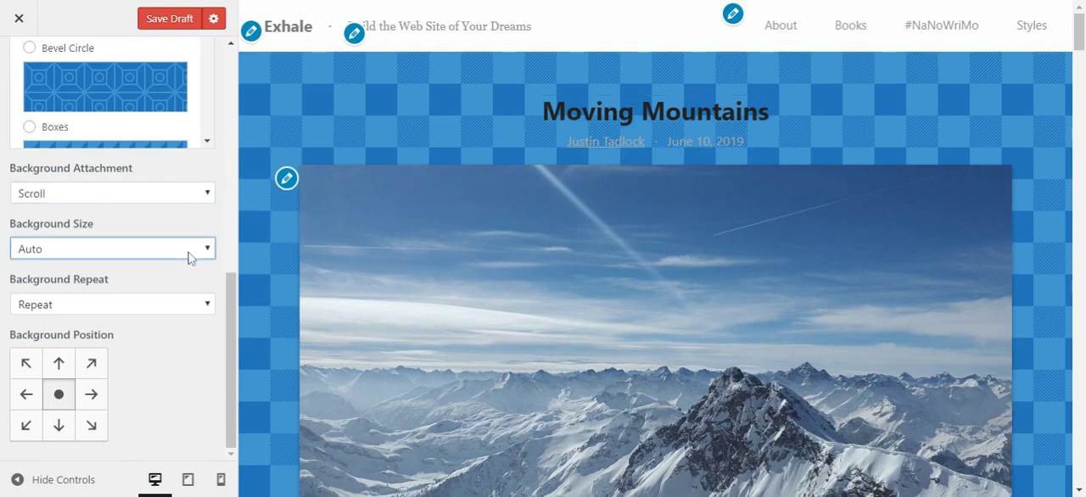
left_click(177, 287)
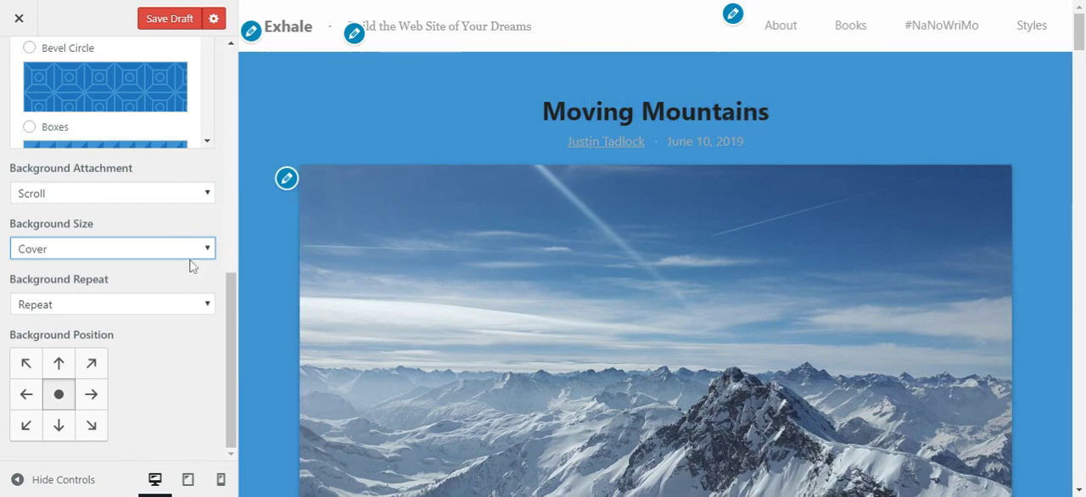
left_click(188, 268)
Set the background repeat to Repeat Horizontally and choose the Charlie Brown pattern
left_click(201, 307)
left_click(197, 320)
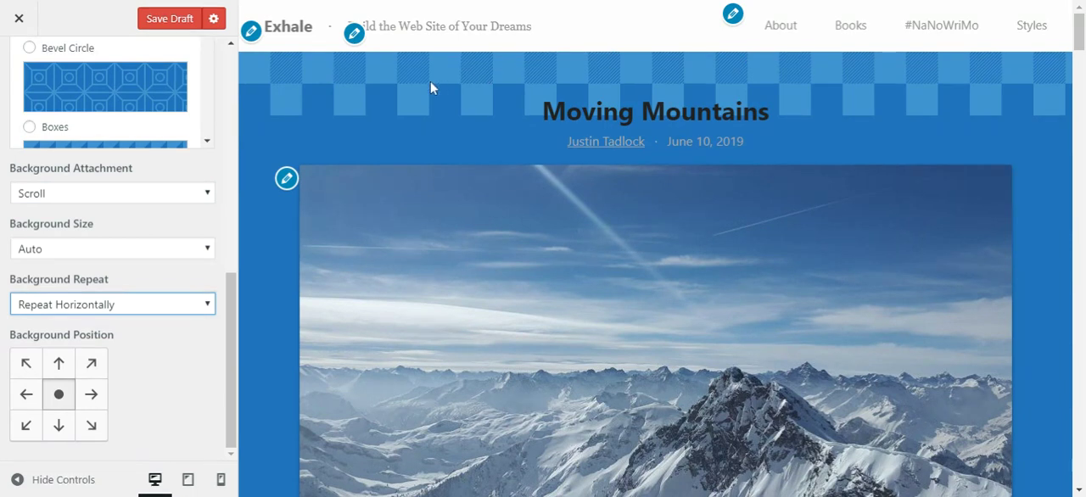
left_click_drag(236, 338, 234, 258)
left_click_drag(207, 107, 214, 135)
left_click(140, 207)
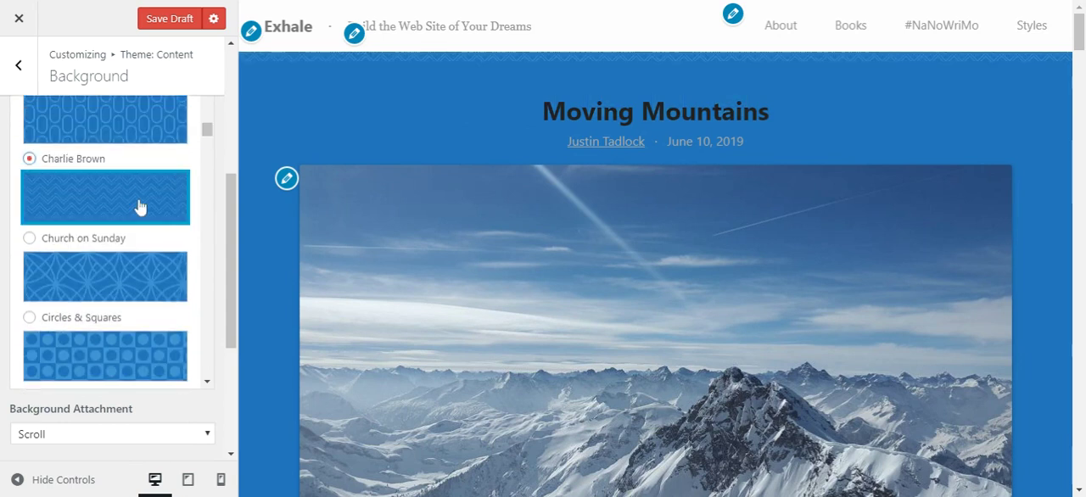
Raise the pattern's foreground opacity to 1
left_click_drag(233, 201, 235, 116)
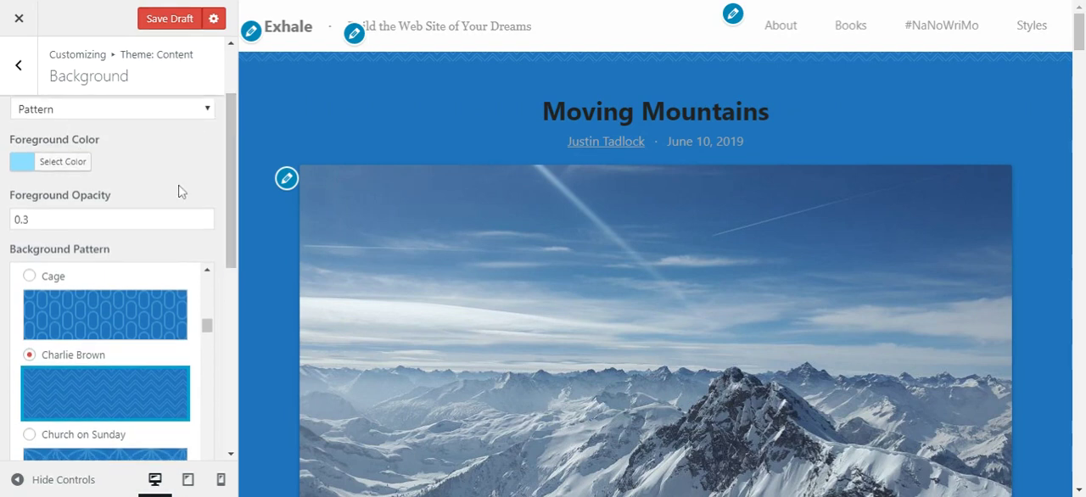
scroll(180, 192, "up", 1)
left_click(204, 326)
left_click(204, 325)
left_click(204, 326)
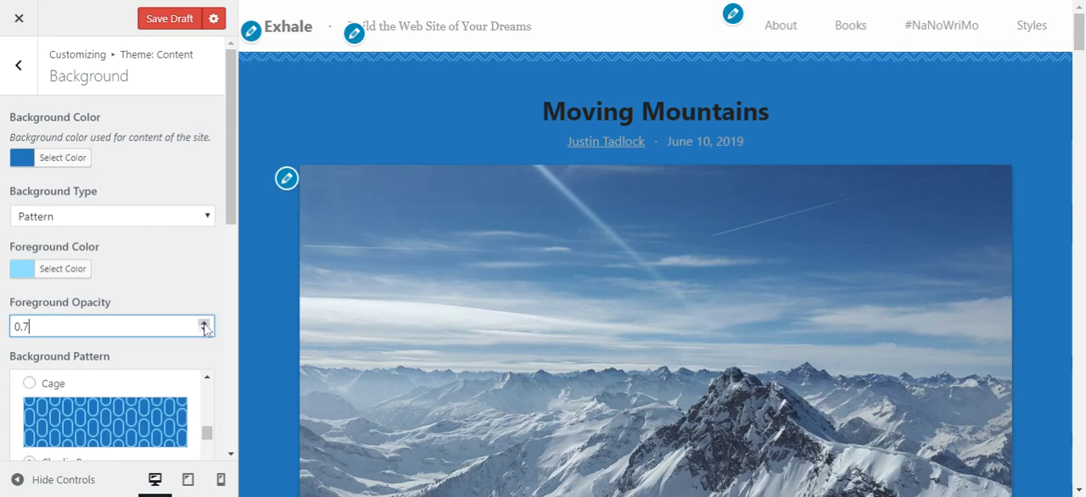
left_click(203, 324)
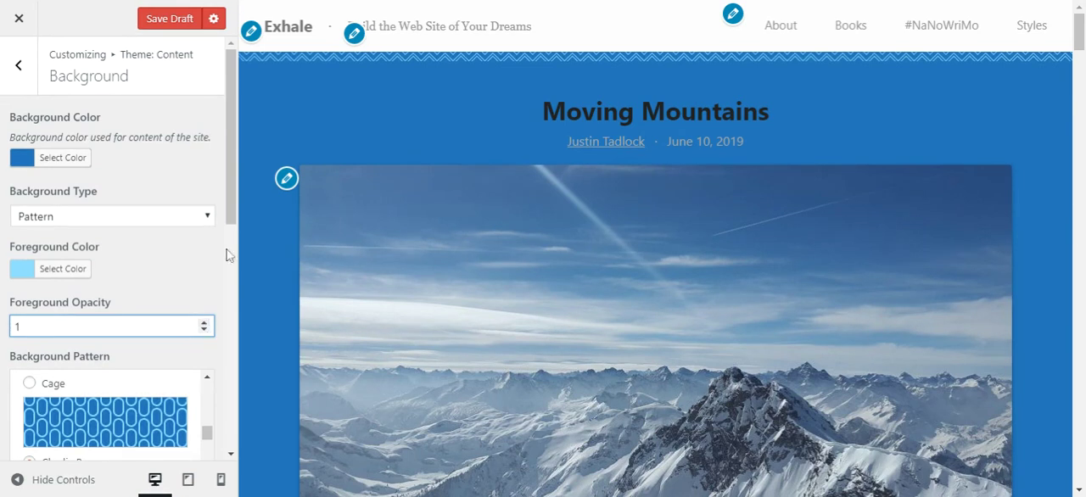
Try the center-left background position with Repeat Vertically and return the repeat to Repeat Horizontally
left_click_drag(235, 210, 225, 418)
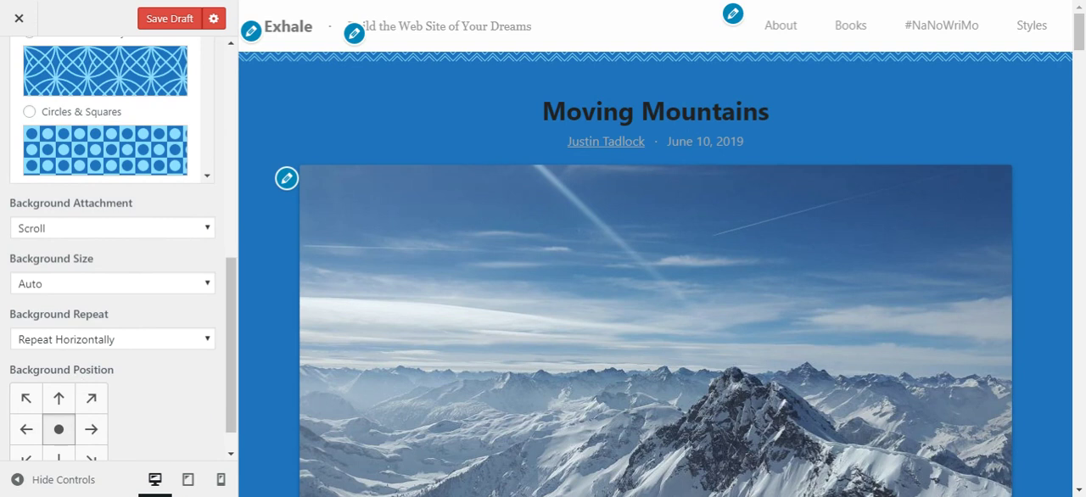
scroll(126, 376, "down", 1)
left_click(26, 394)
left_click(159, 307)
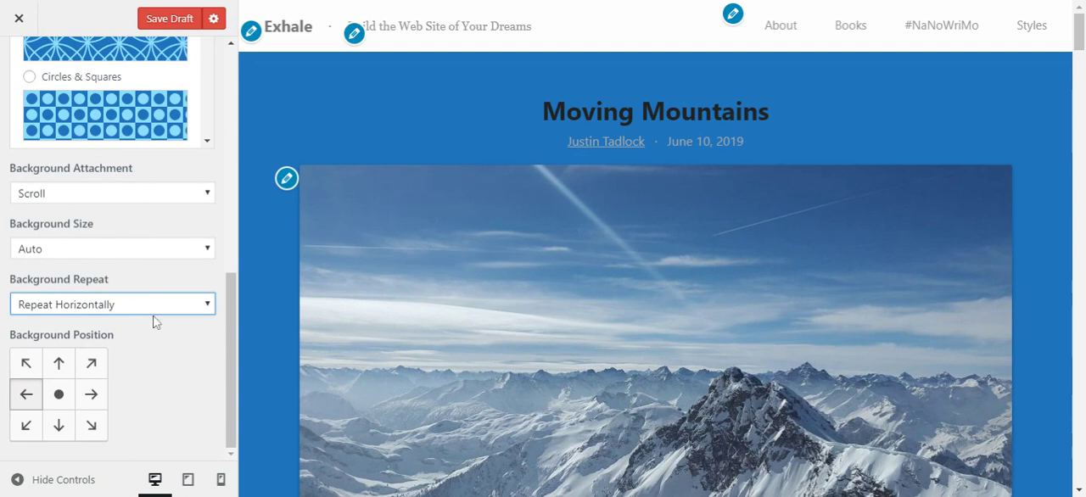
key("Down")
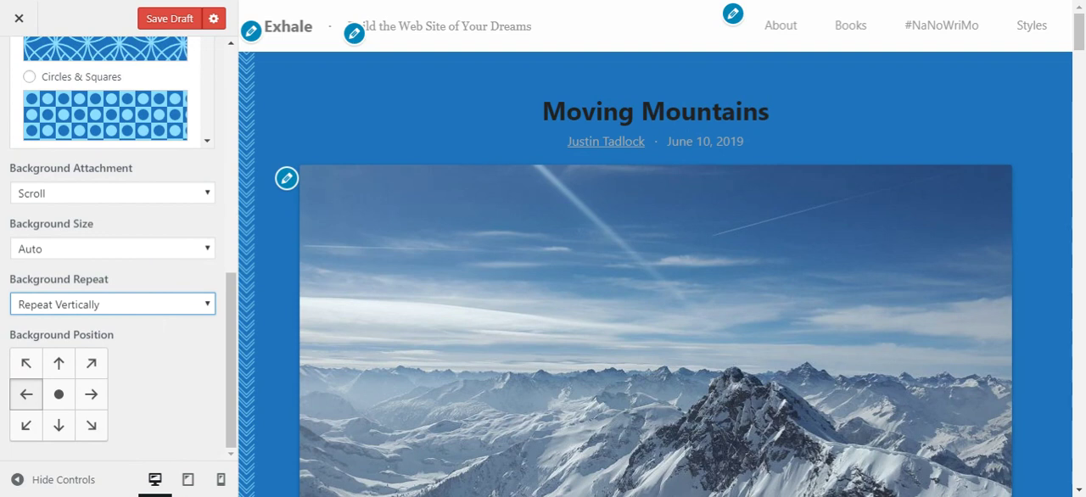
key("Up")
Set the background position to top center and apply the Bubbles pattern
left_click(59, 395)
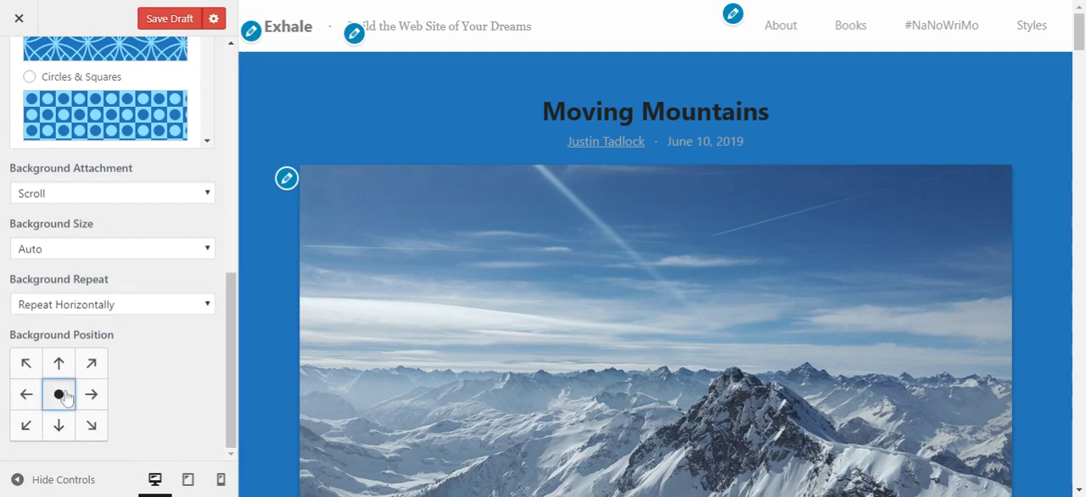
left_click(63, 369)
left_click_drag(234, 368, 240, 249)
left_click_drag(208, 163, 210, 162)
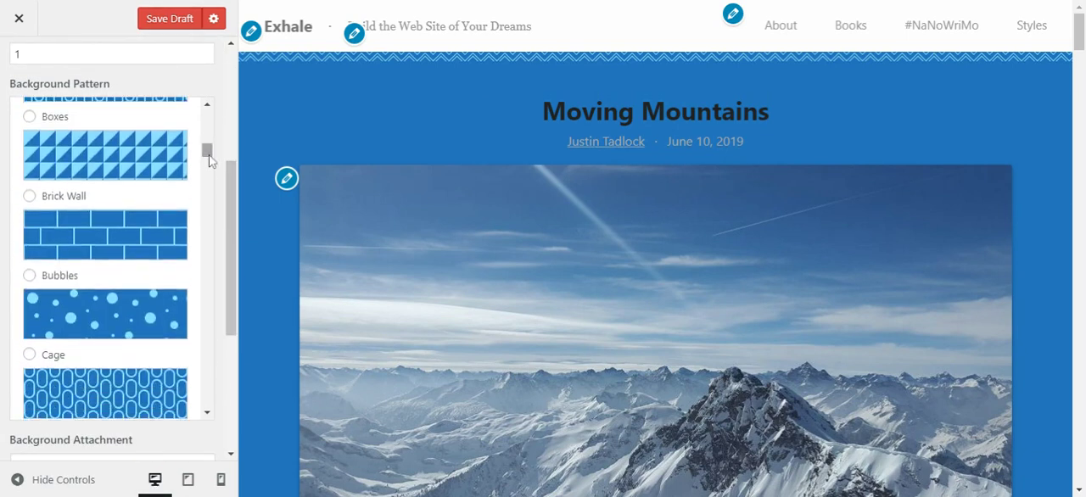
left_click(151, 316)
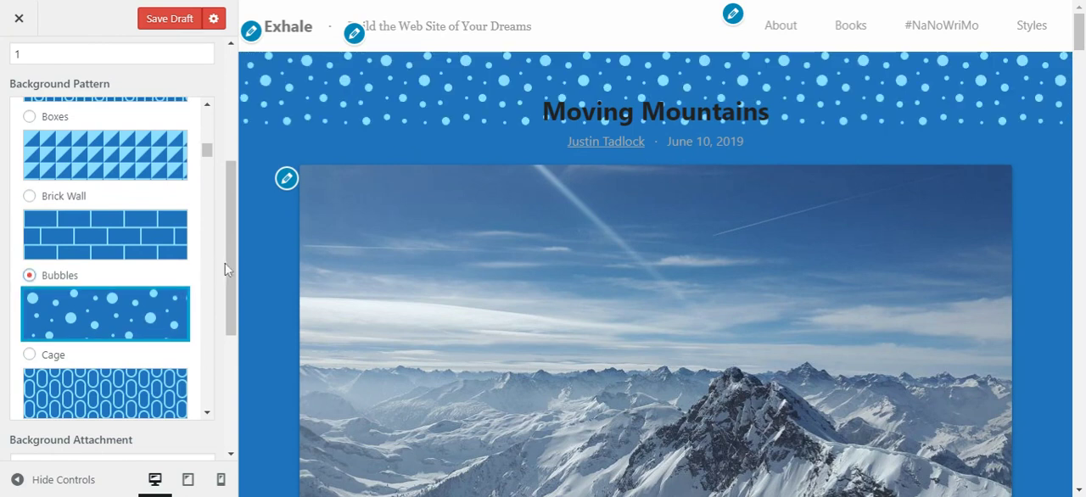
Look through the Theme: Header sections and the Background options under Theme: Global
scroll(225, 269, "up", 3)
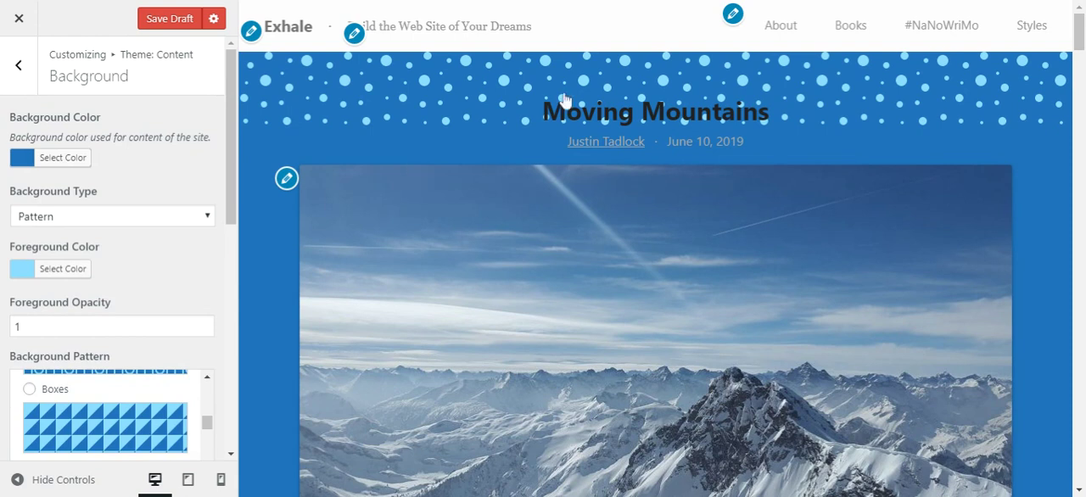
left_click(20, 68)
left_click(19, 71)
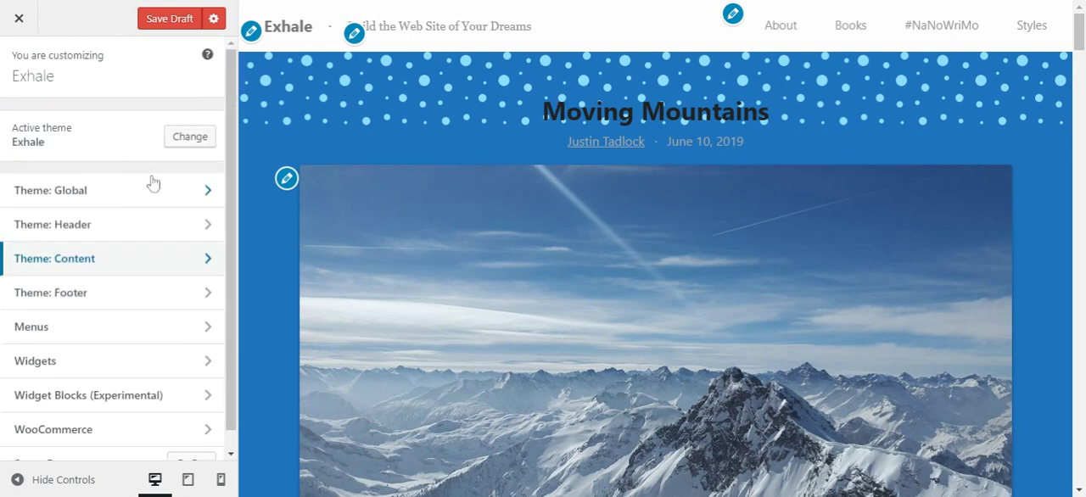
left_click(145, 228)
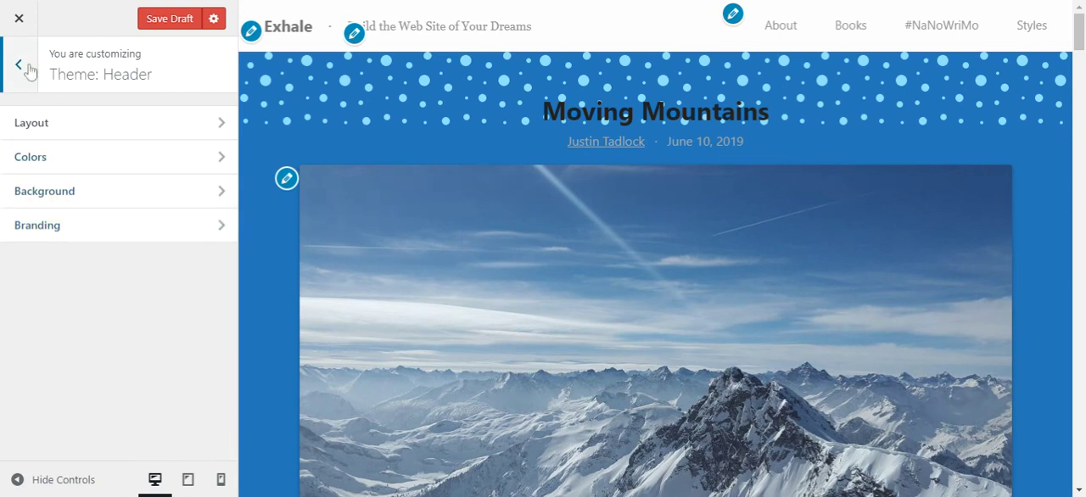
left_click(27, 68)
left_click(136, 199)
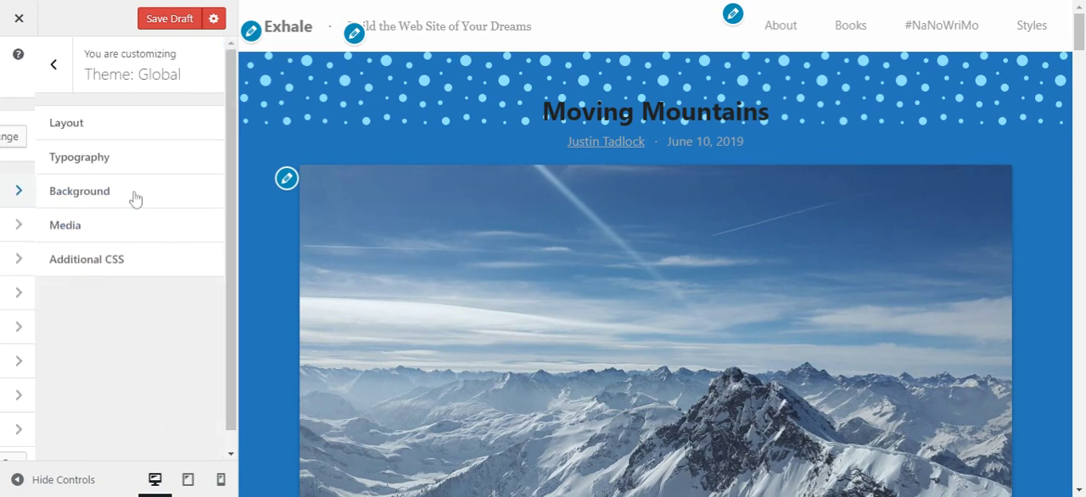
left_click(170, 203)
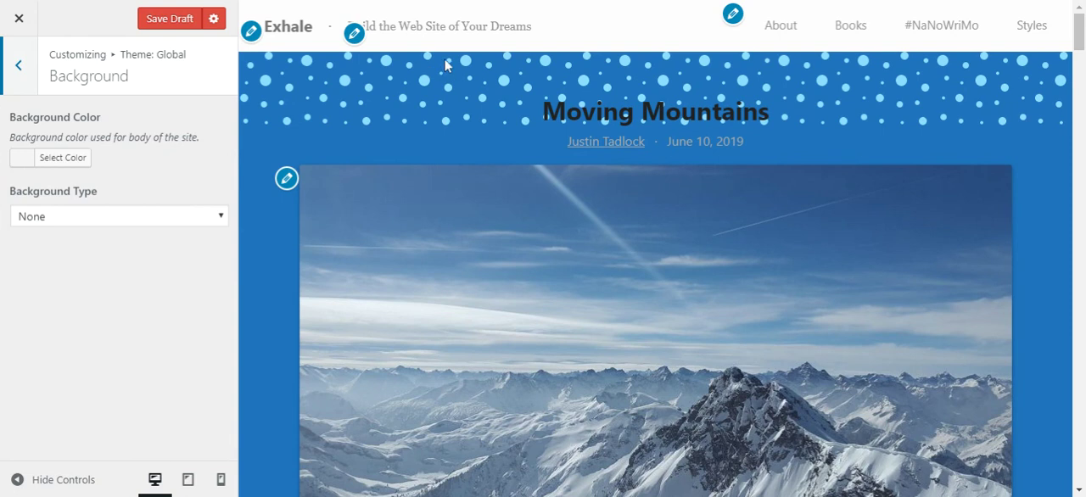
left_click(21, 62)
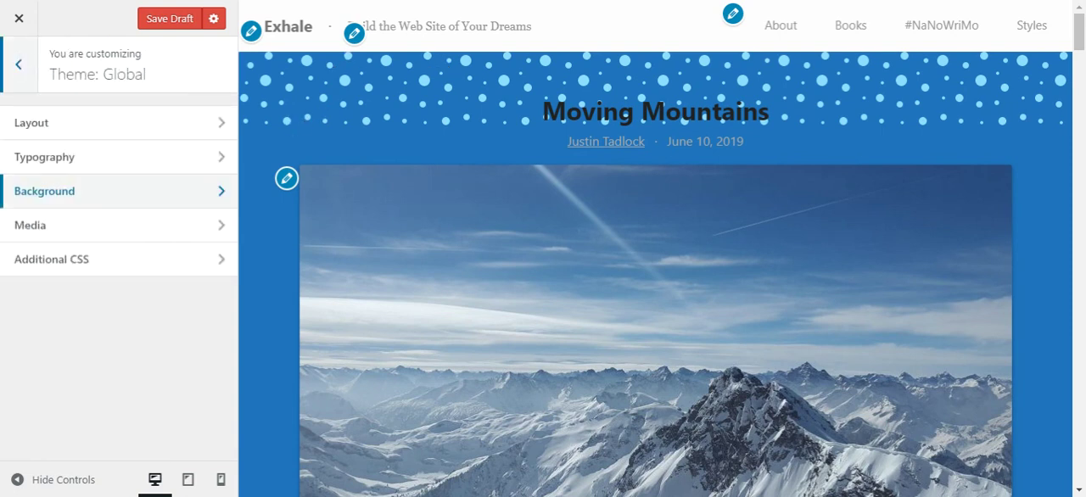
left_click(20, 62)
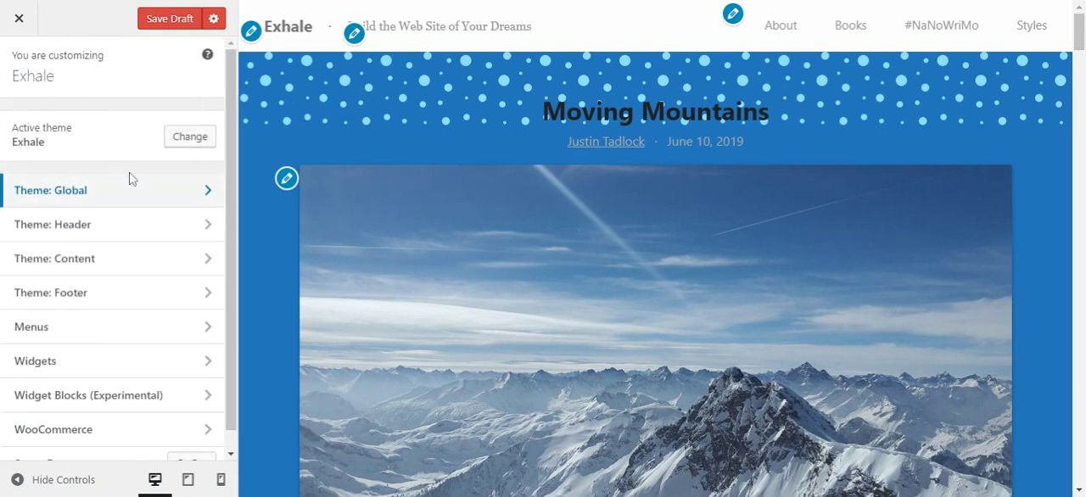
Examine the footer and sidebar background sections under Theme: Footer along with the footer area of the site preview
left_click(173, 295)
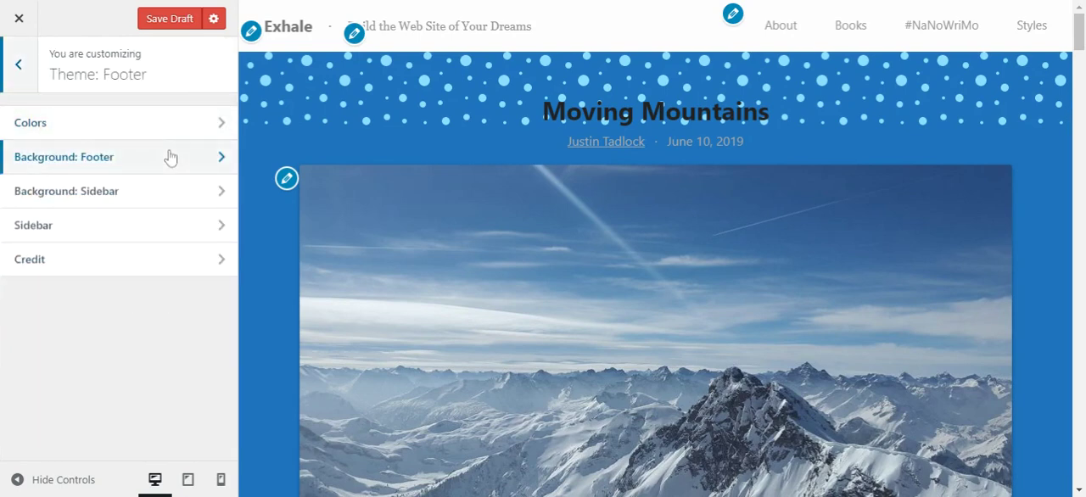
left_click_drag(1079, 32, 1080, 475)
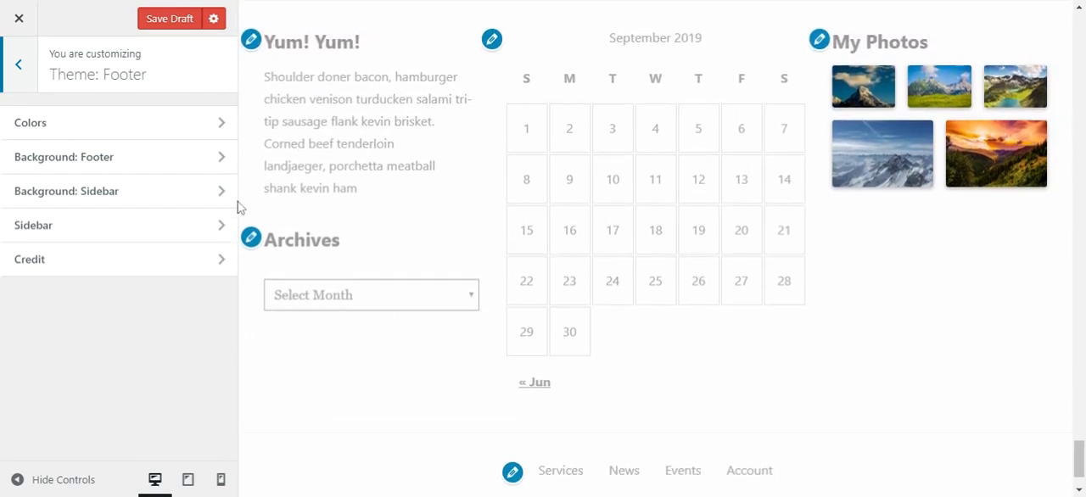
left_click(166, 193)
left_click(20, 65)
left_click(22, 67)
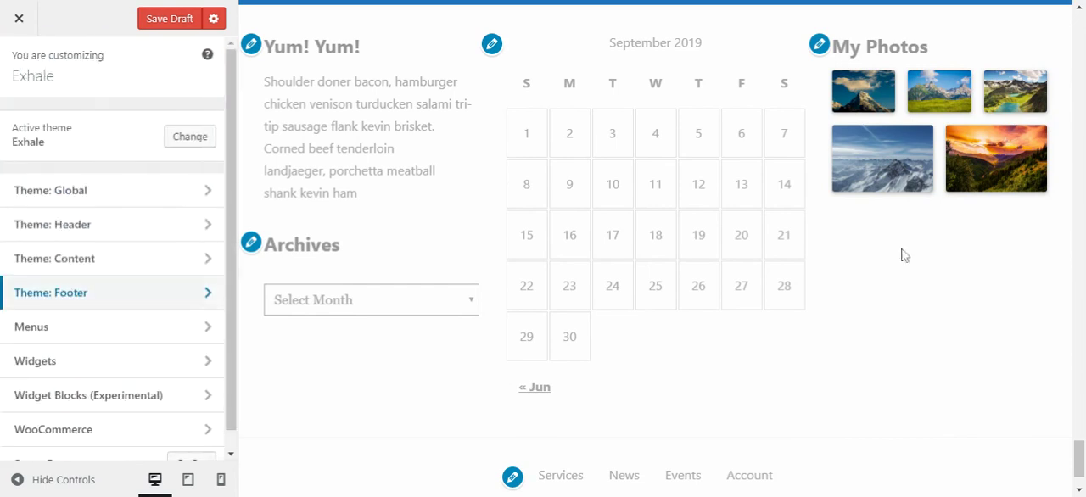
left_click_drag(1079, 471, 1079, 25)
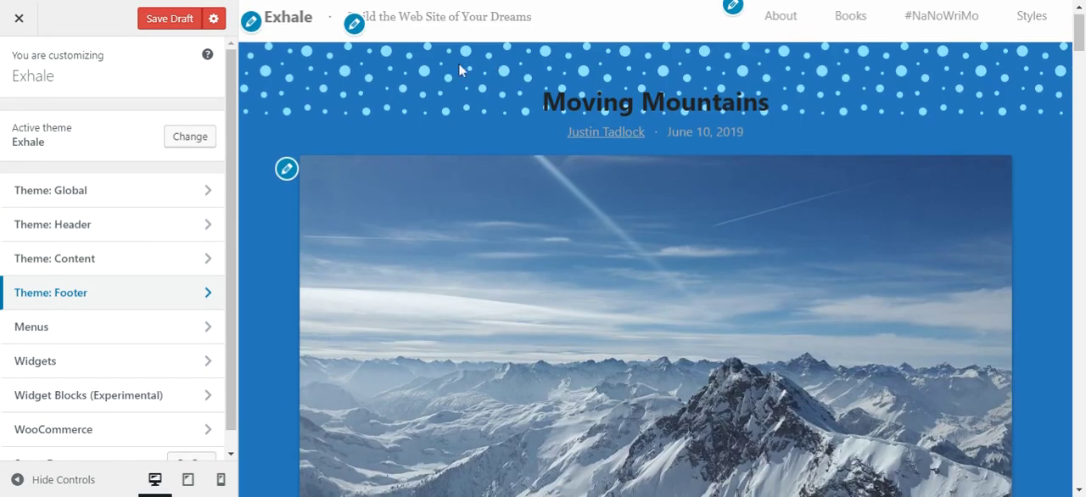